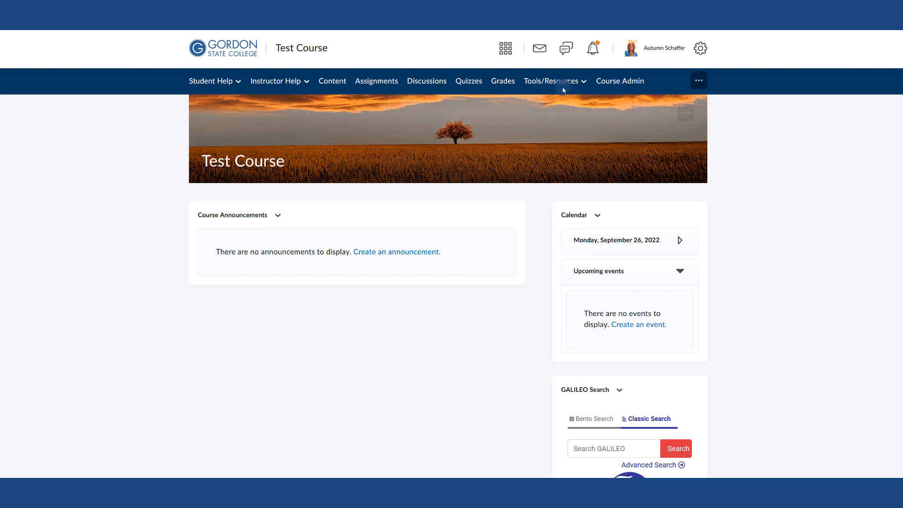
Import the Spector-Ch1.zip course package through Import/Export/Copy Components, choosing Import Components, then open its content
click(611, 82)
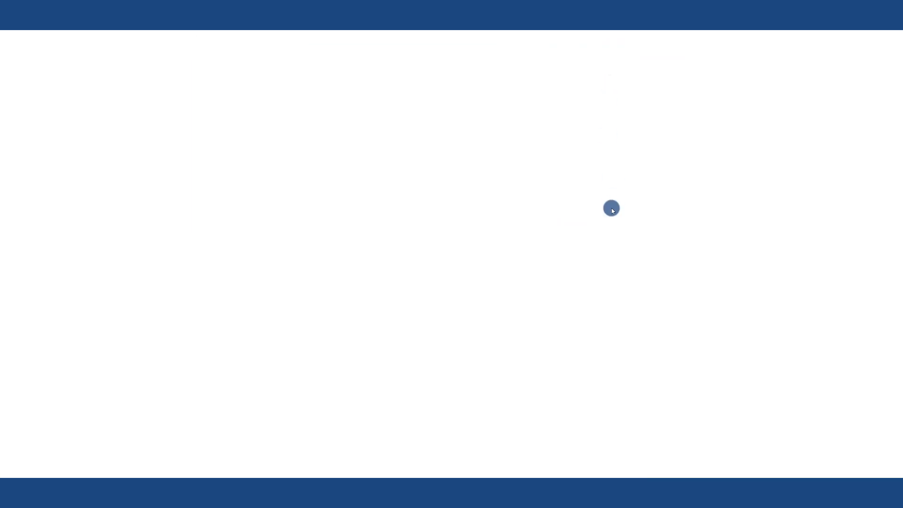
click(528, 269)
scroll(369, 268, down, 2)
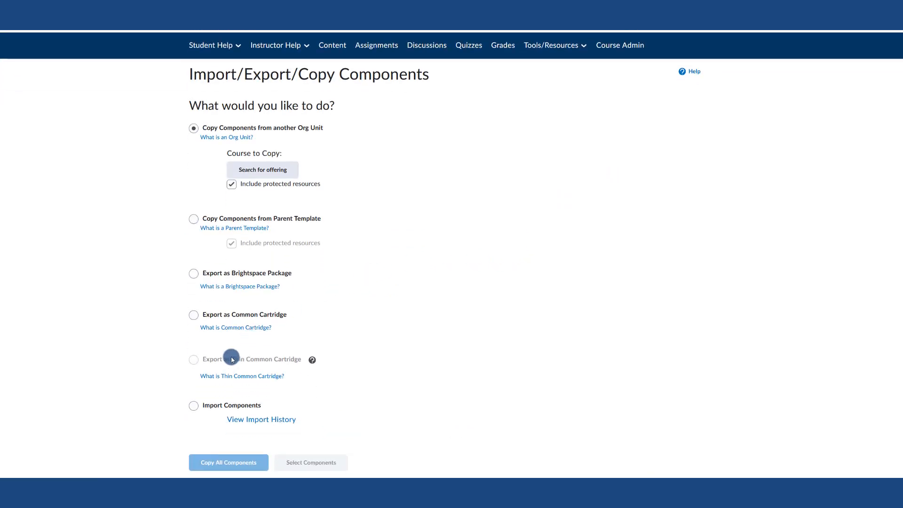
click(200, 405)
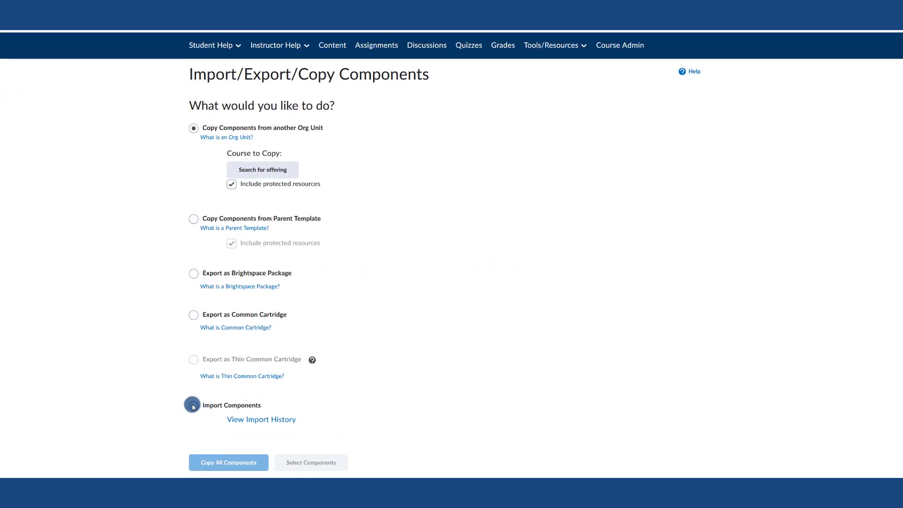
click(207, 462)
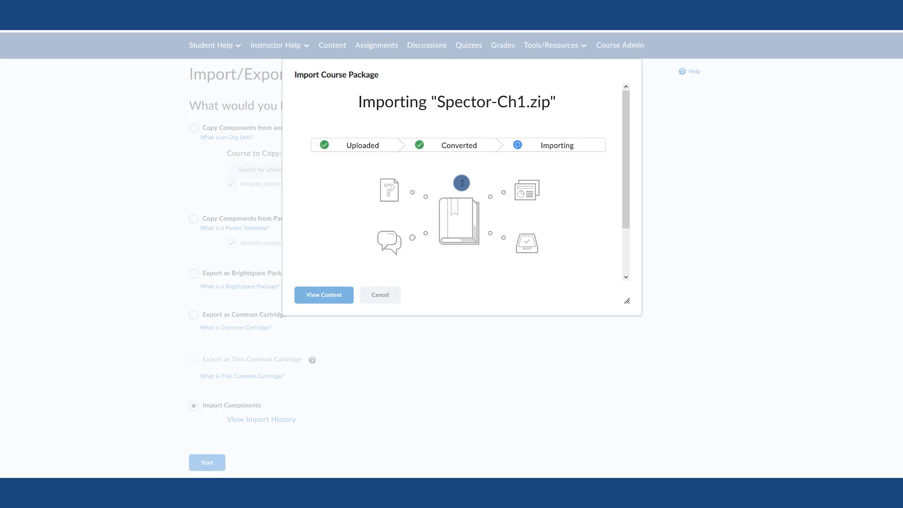
click(337, 294)
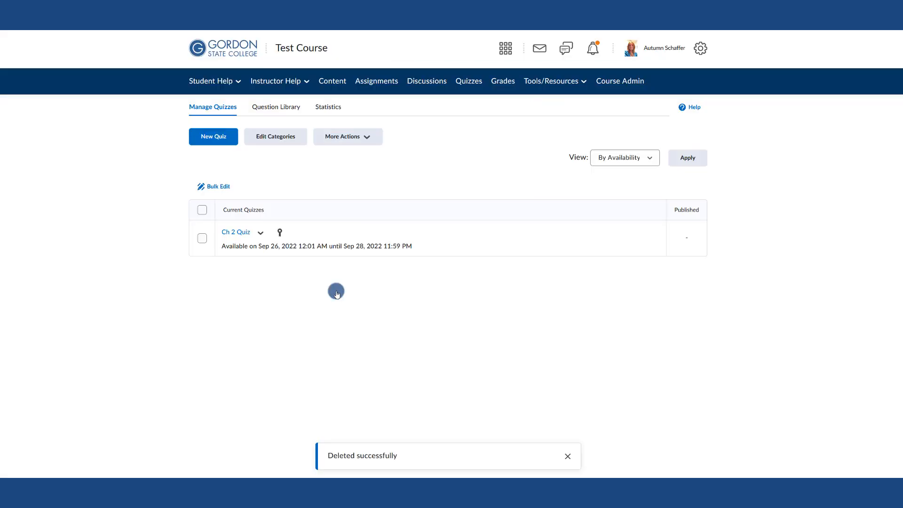
Create a new quiz named Ch 1 Psyc 1101
click(227, 138)
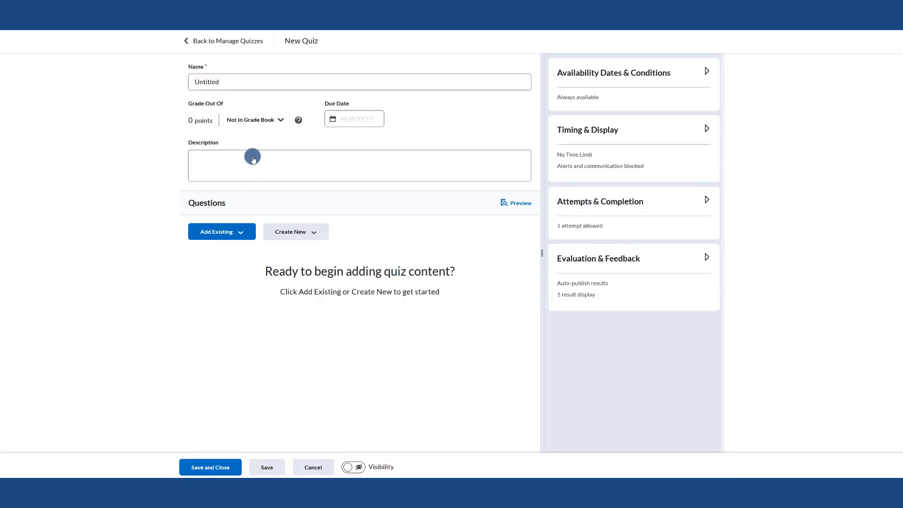
click(223, 82)
drag(223, 82, 177, 79)
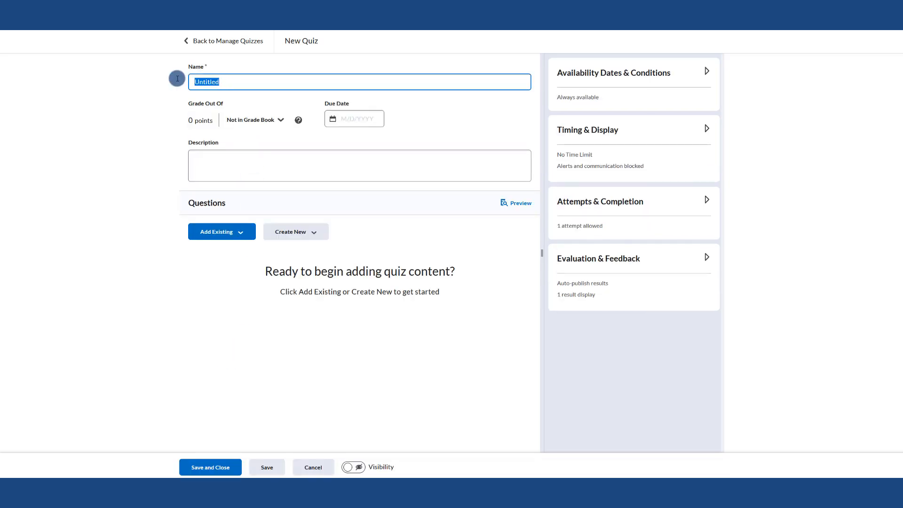
text(Ch 1 Psyc 1101)
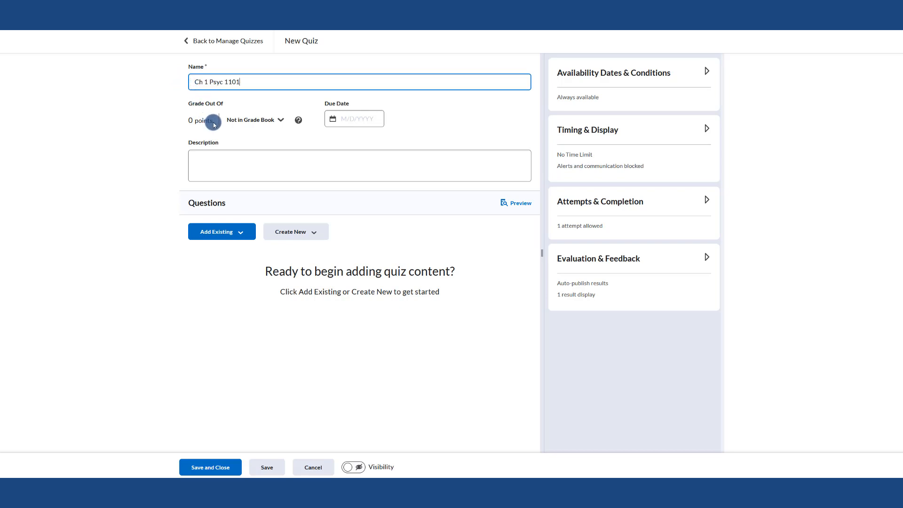
Add the quiz to the grade book and set its grade out of 100 points
click(242, 121)
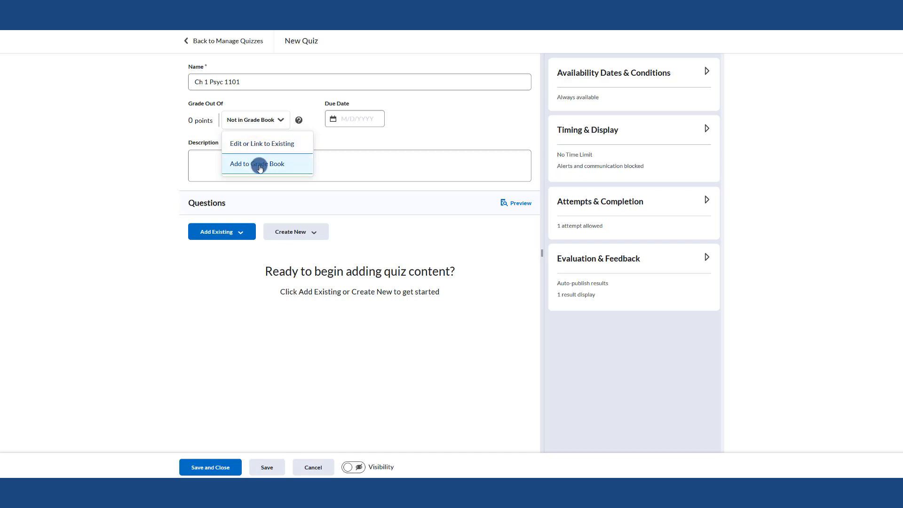
click(257, 81)
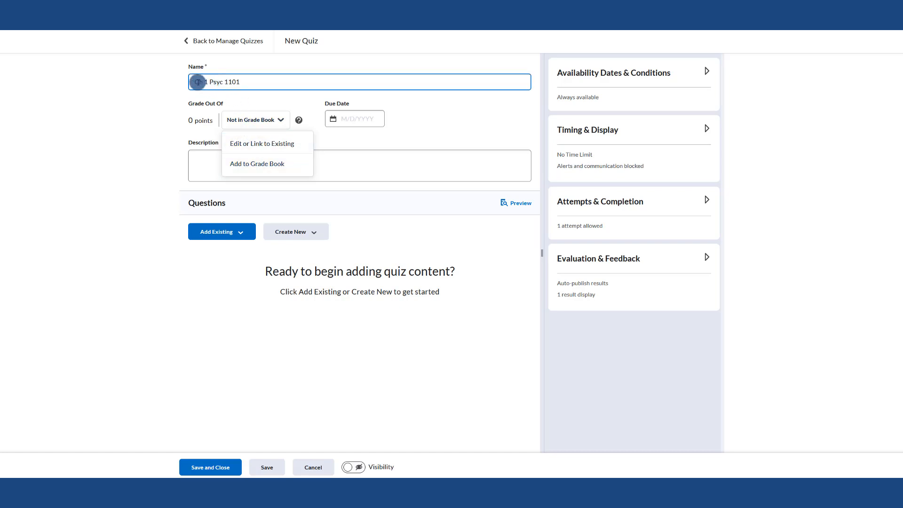
click(246, 167)
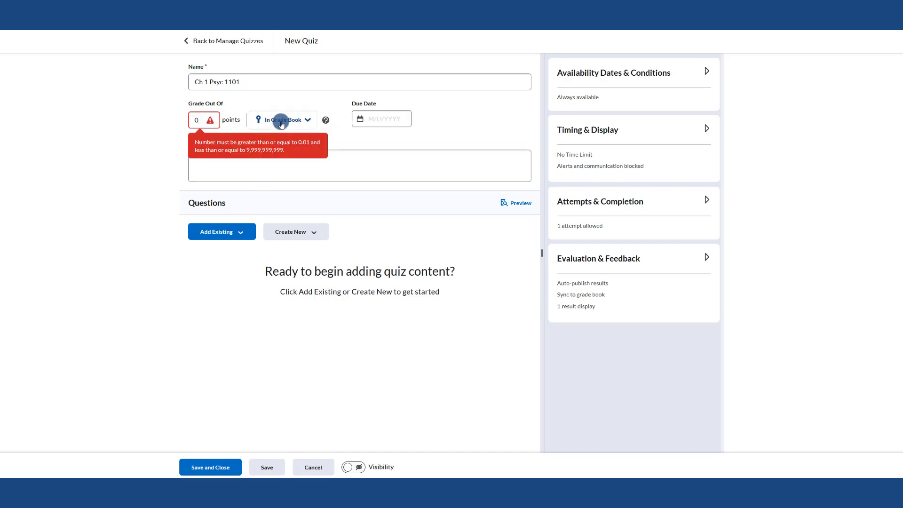
double_click(198, 121)
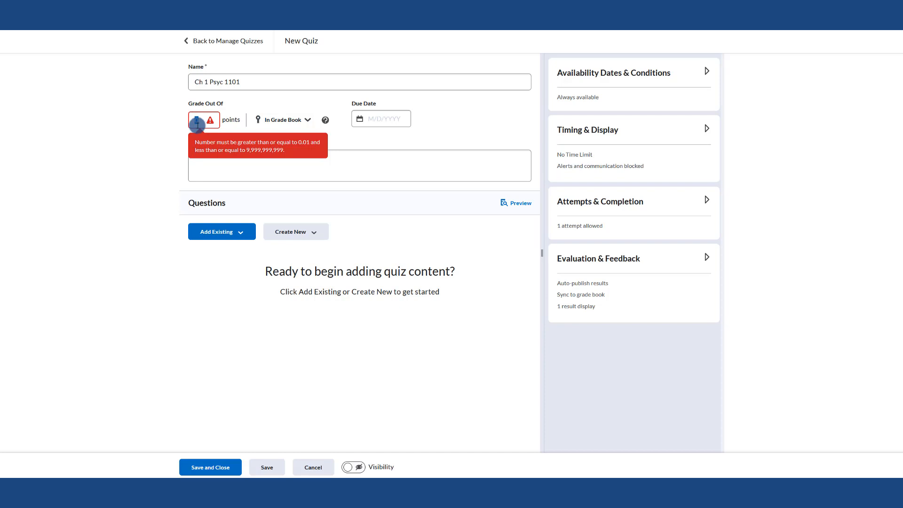
text(100)
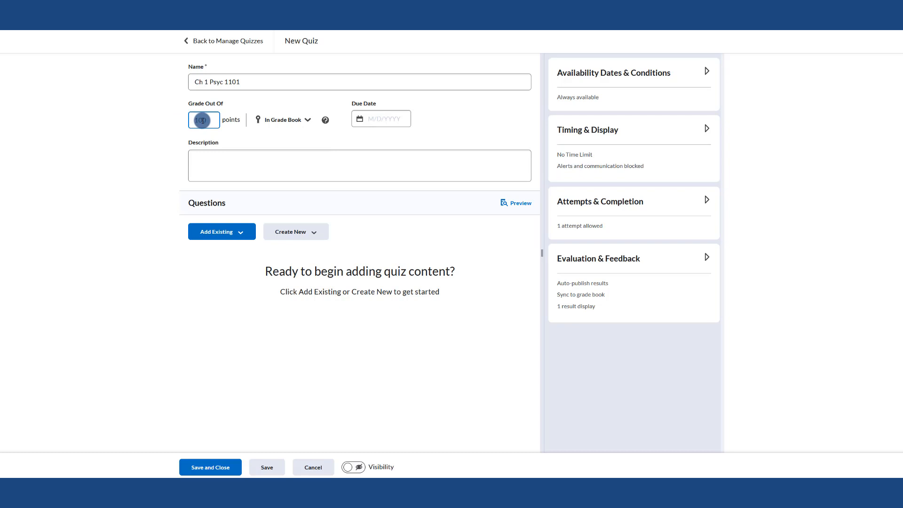
Expand and review the Availability Dates & Conditions section, then collapse it
click(398, 124)
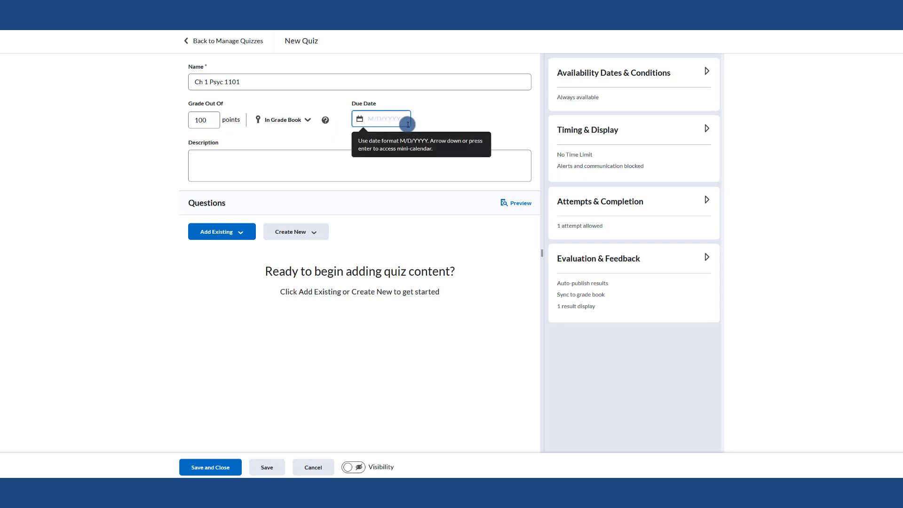
click(588, 73)
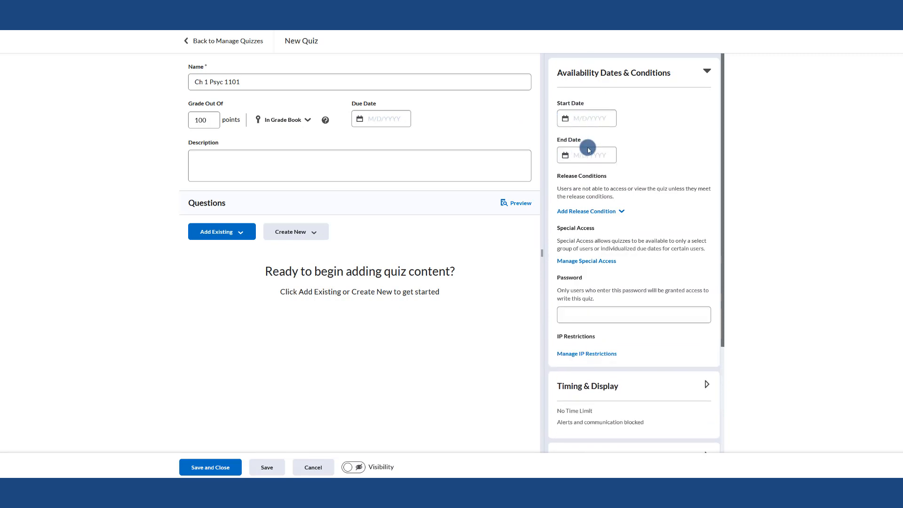
click(596, 160)
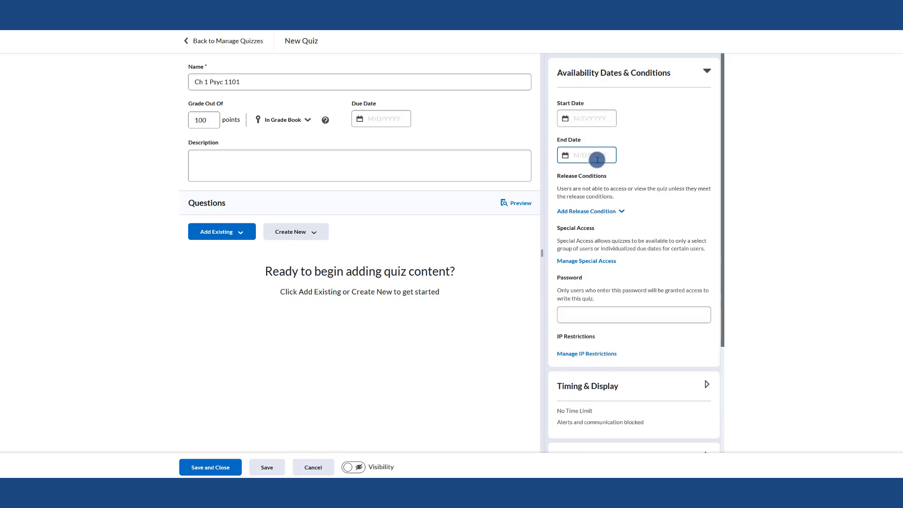
click(601, 75)
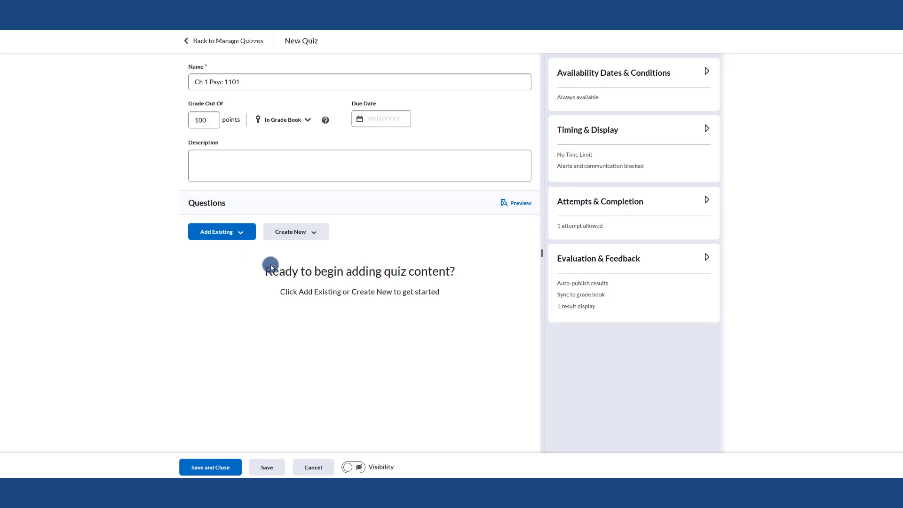
Paste the description "This quiz has x amount of quiz questions. You have 1 hour to take it."
click(235, 162)
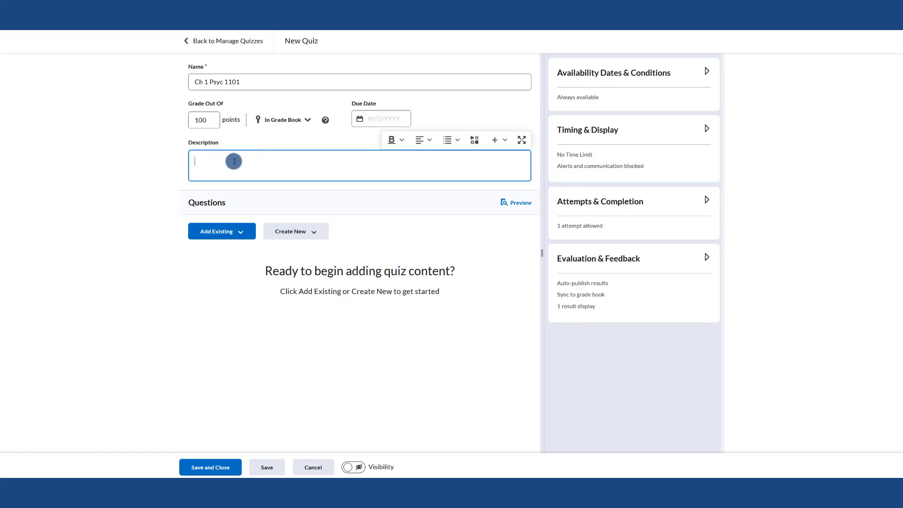
text(This quiz has x amount of quiz questions. You have 1 hour to take it.)
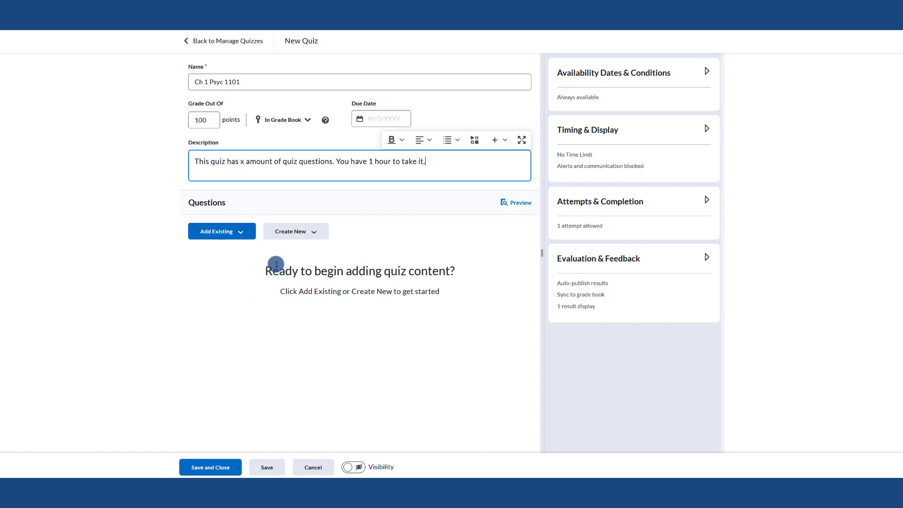
Create a new question pool for the quiz titled Ch 1- Question Pool
click(282, 232)
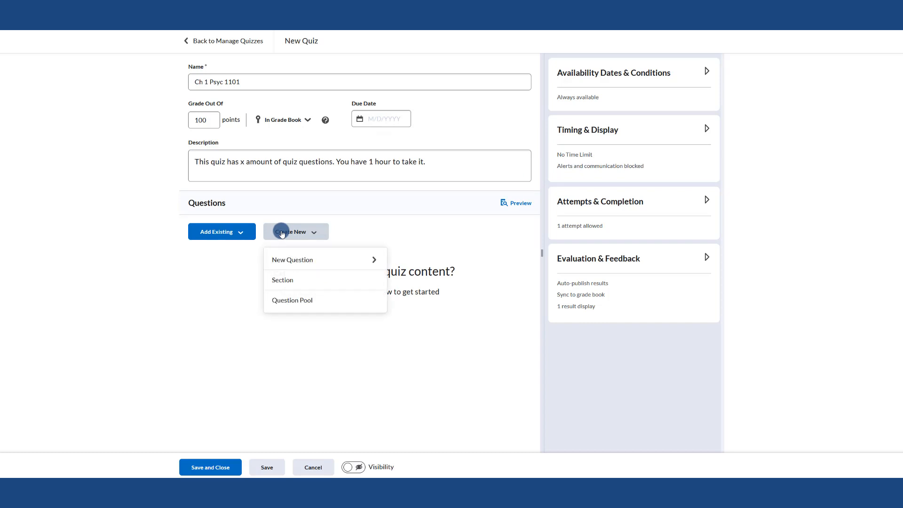
click(293, 260)
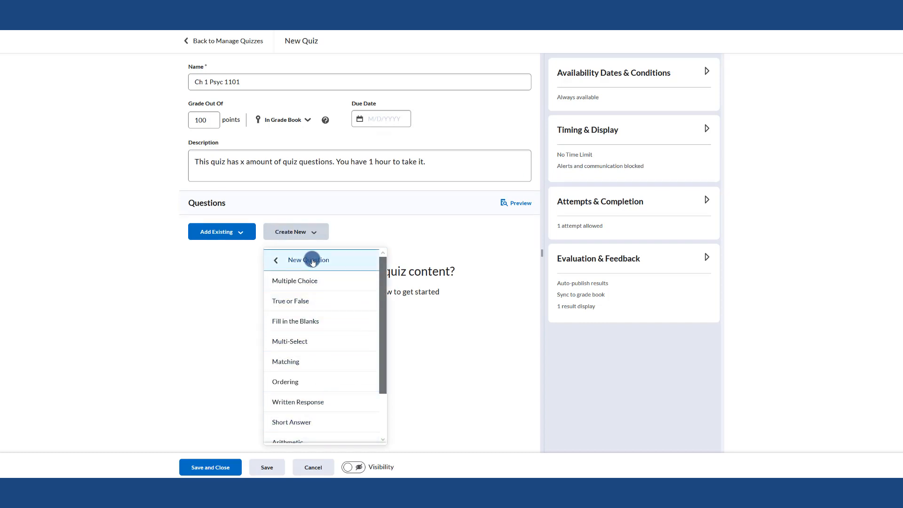
click(313, 261)
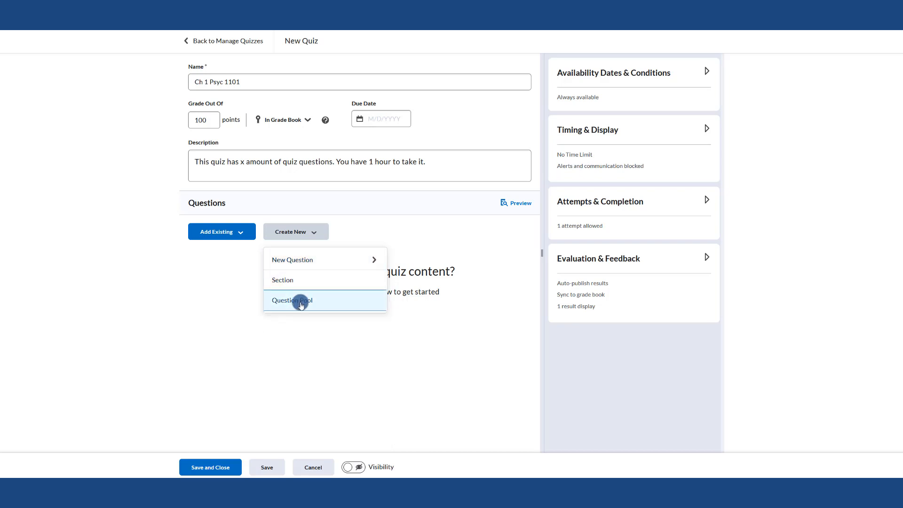
click(301, 303)
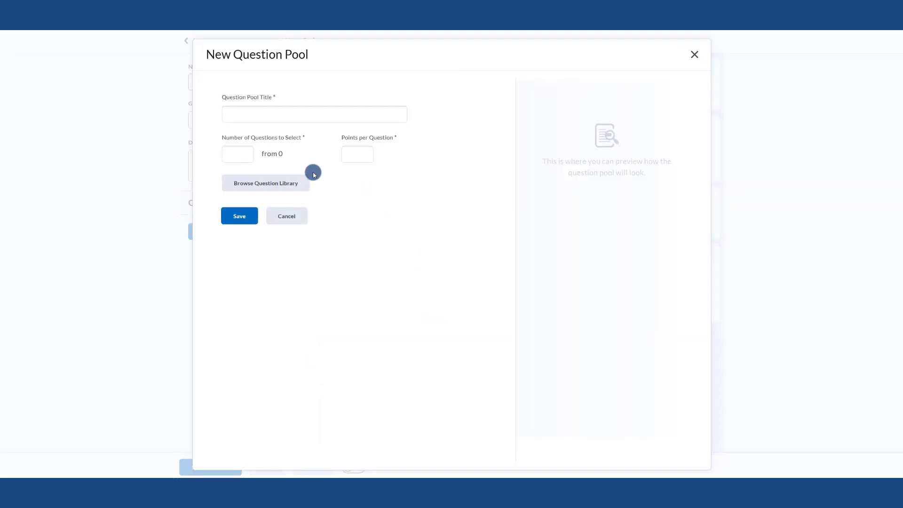
click(290, 116)
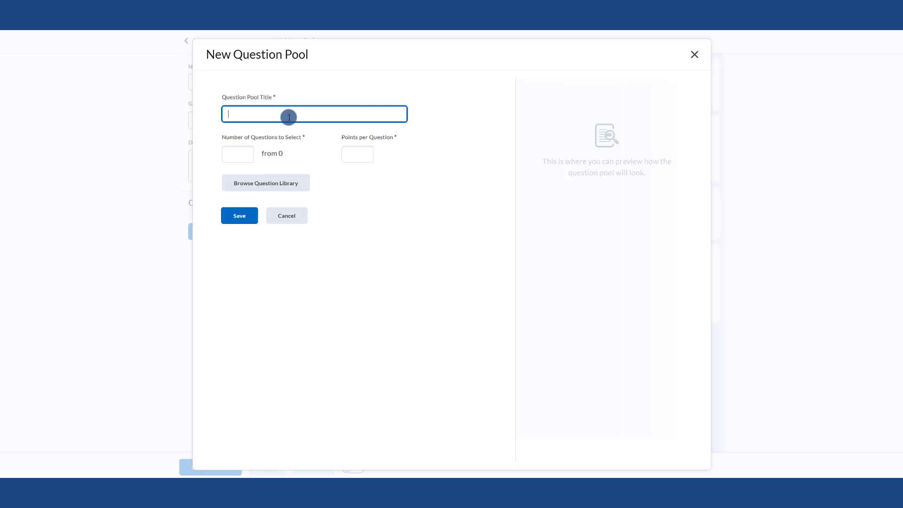
text(Ch 1- Question Pool)
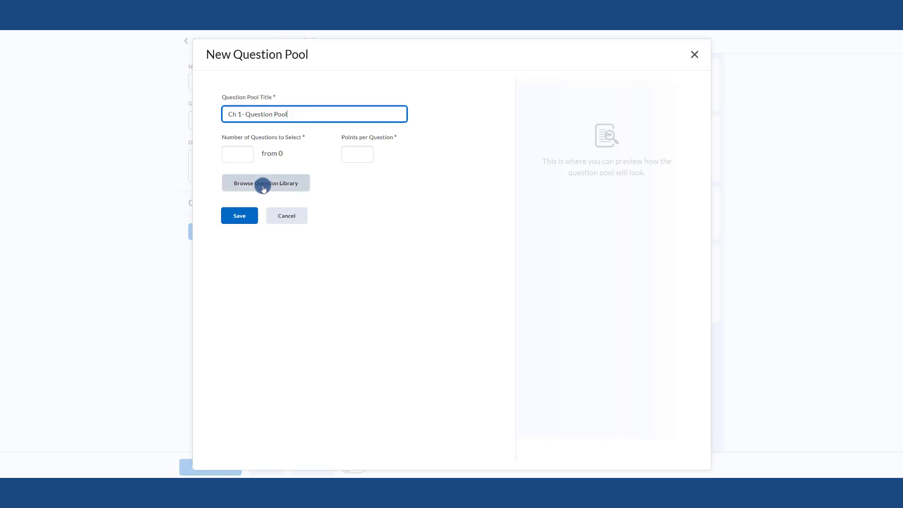
Browse the question library with Question Library as source and expand the Spector 1 Ch 1 section
click(263, 184)
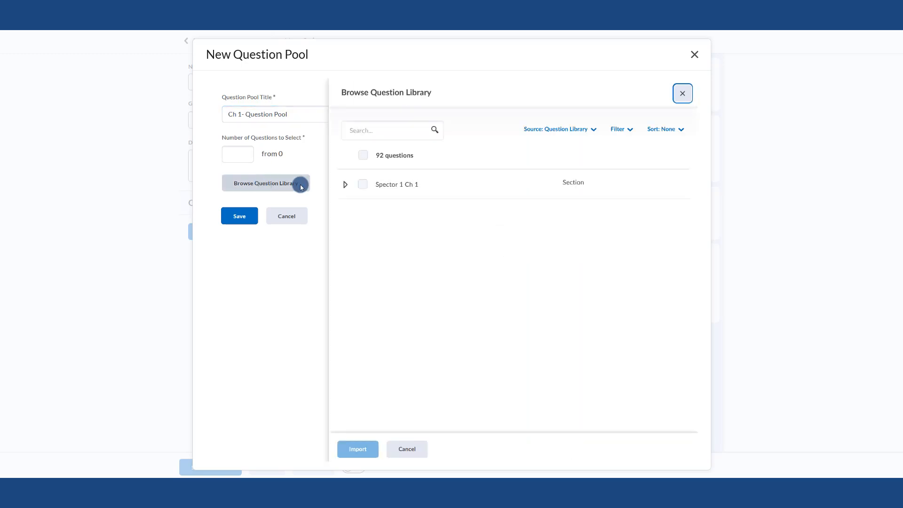
click(591, 127)
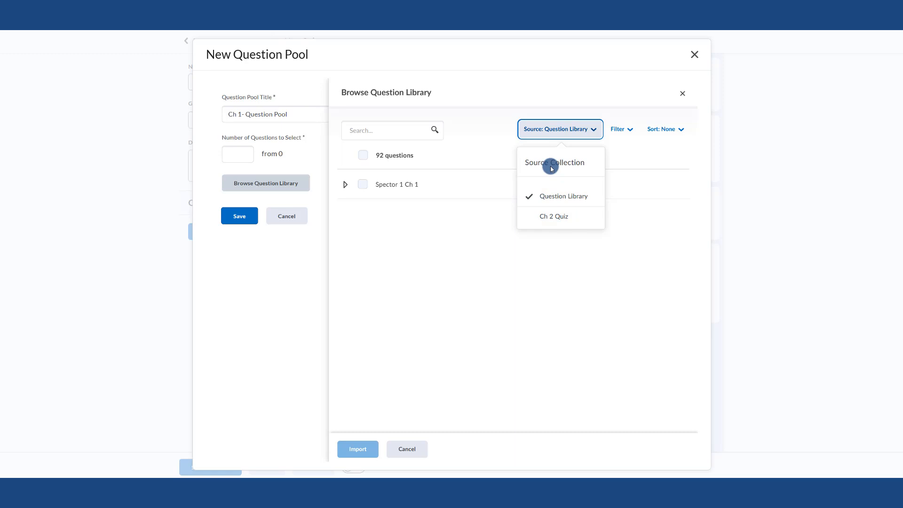
click(551, 200)
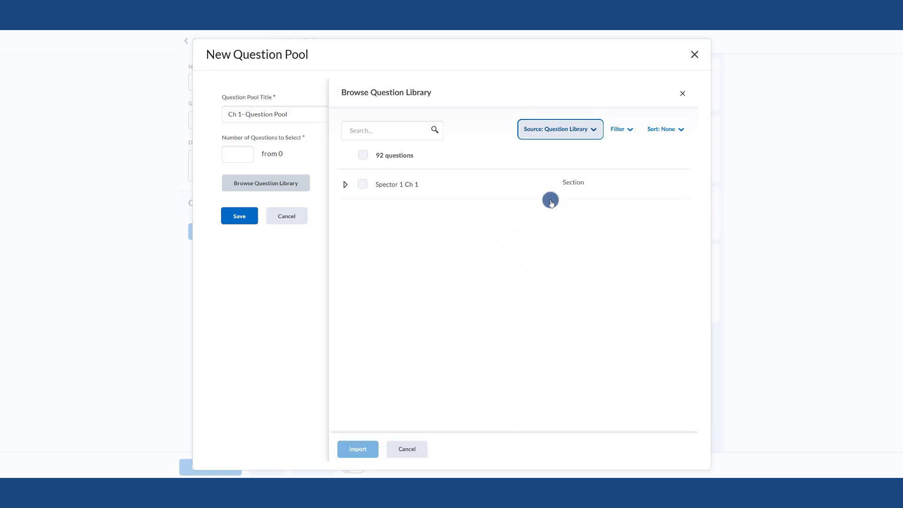
click(346, 186)
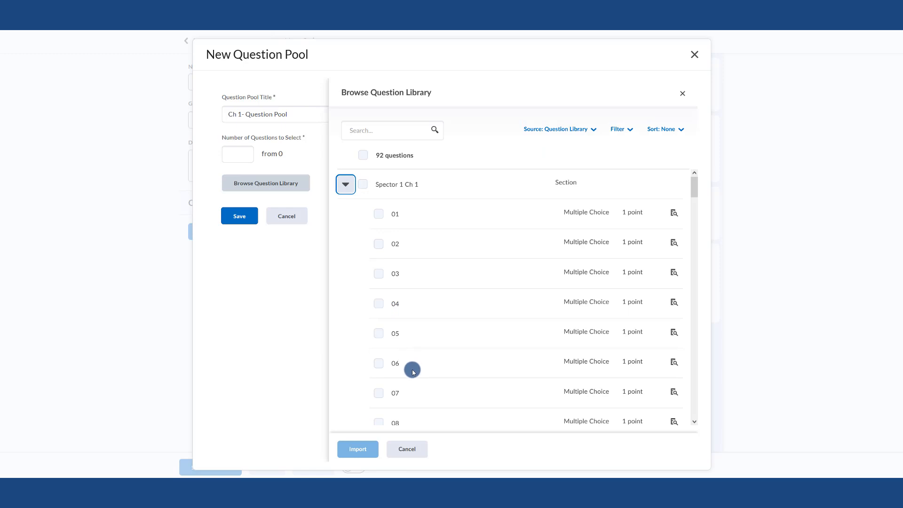
scroll(412, 371, down, 1)
scroll(413, 372, up, 1)
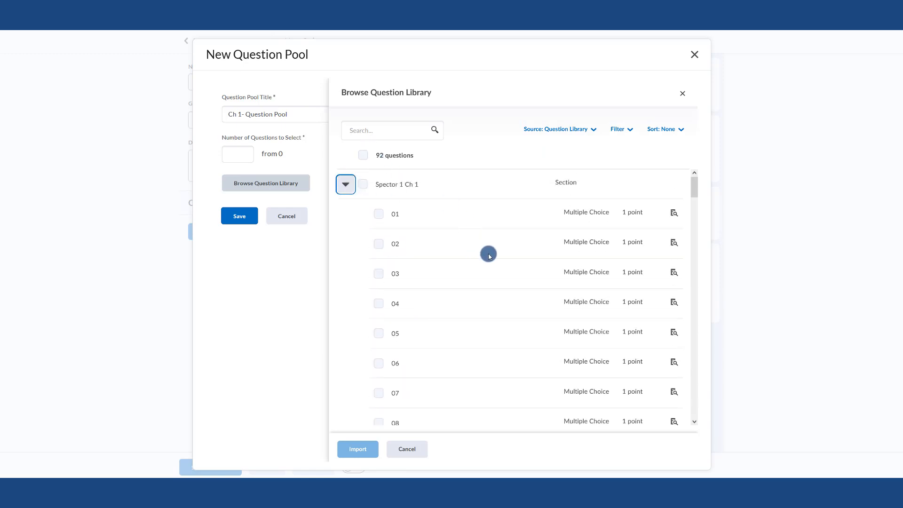
Preview question 03 of the section and close the preview window
click(674, 272)
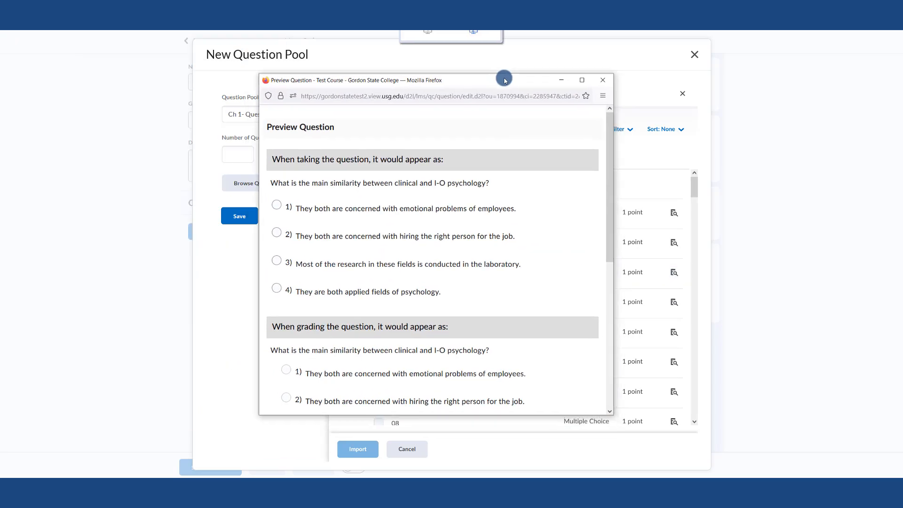
scroll(417, 282, down, 4)
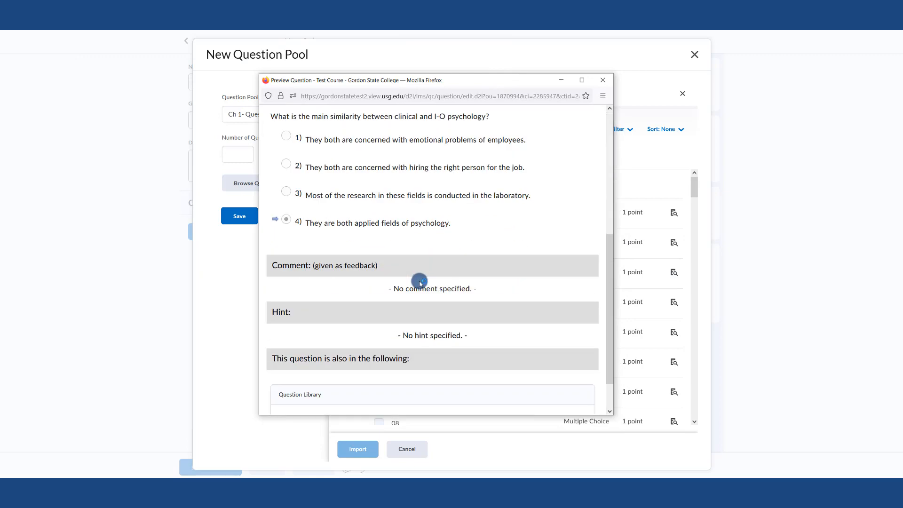
scroll(554, 126, up, 3)
click(603, 80)
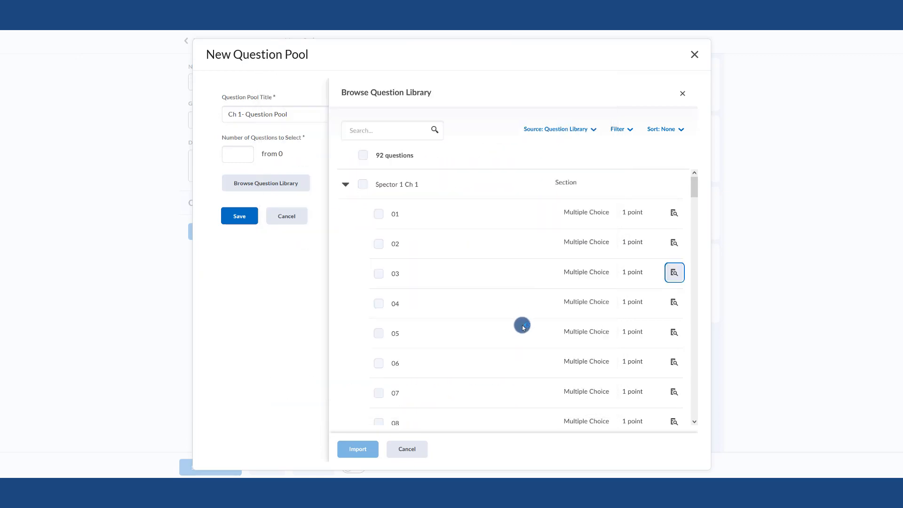
Select all questions in the Spector 1 Ch 1 section except question 78
click(363, 185)
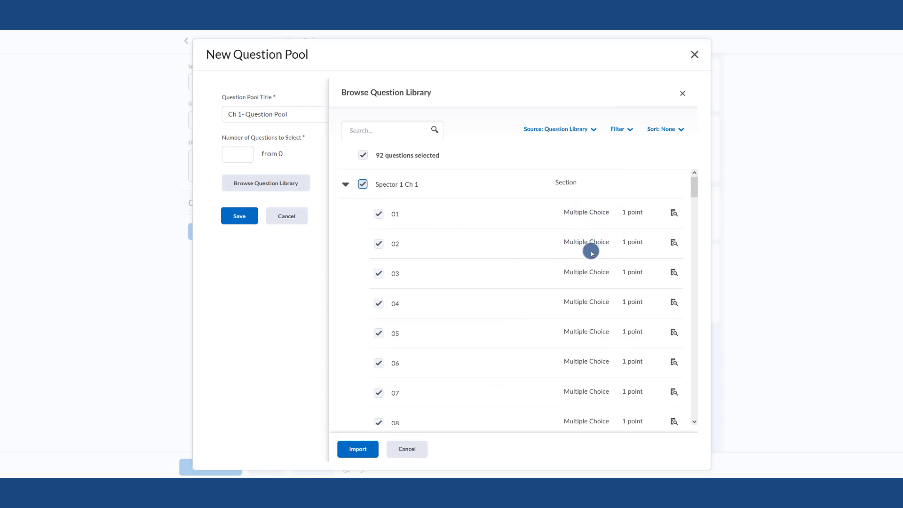
scroll(591, 248, down, 15)
scroll(591, 314, down, 20)
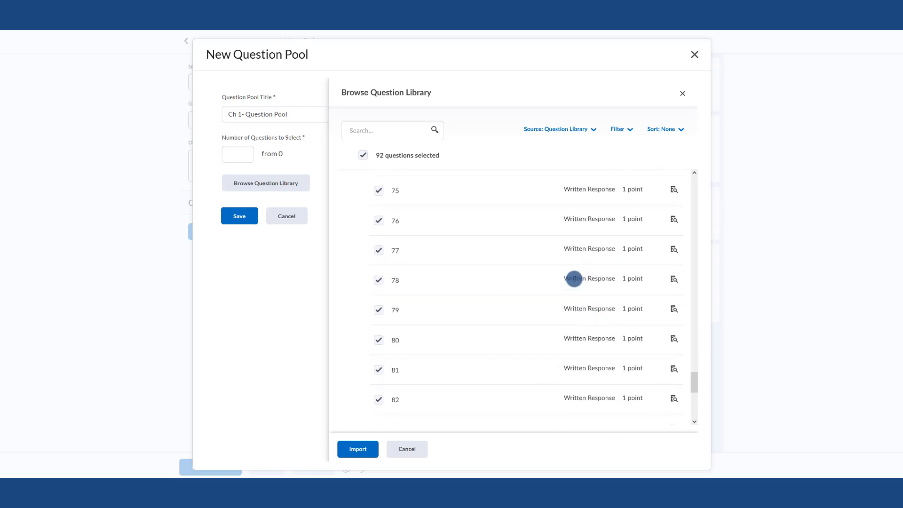
click(378, 280)
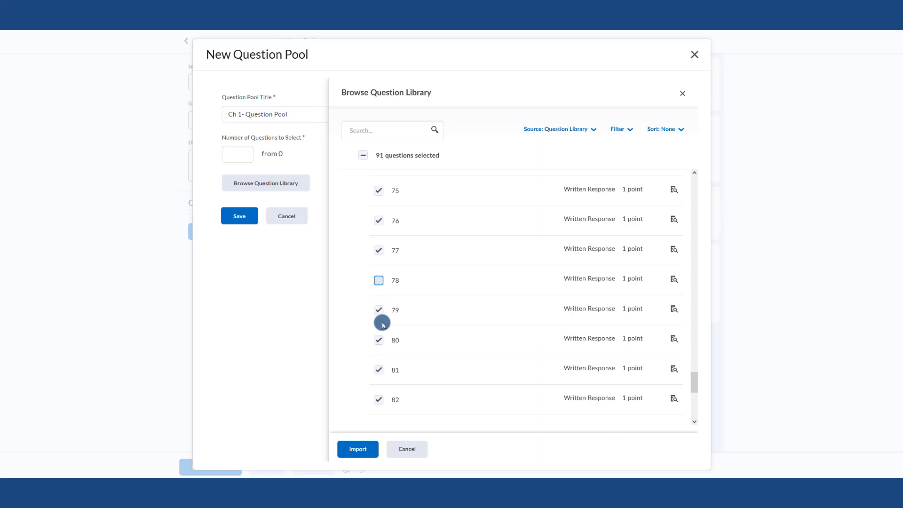
Deselect questions 75 to 77 and 79 to 82, import the remaining selected questions into the pool, and close the library
click(379, 310)
click(378, 251)
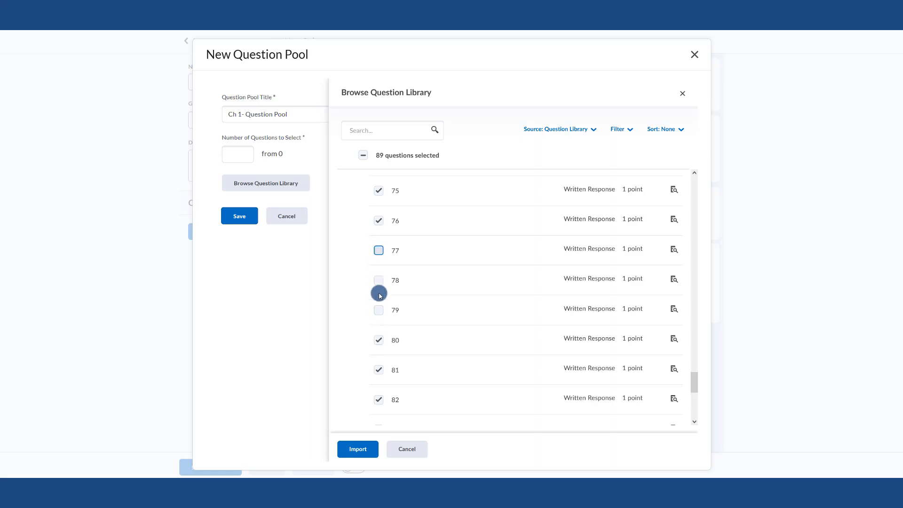
click(378, 220)
click(378, 190)
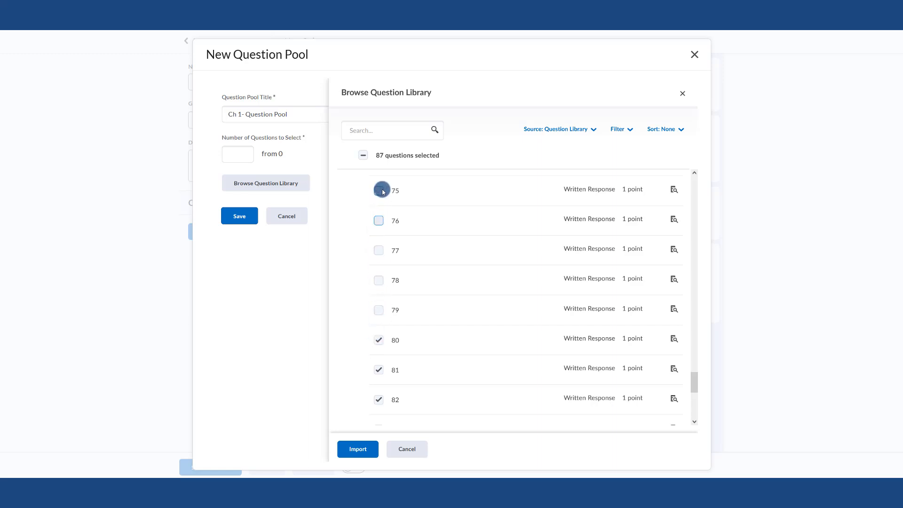
click(378, 340)
click(379, 370)
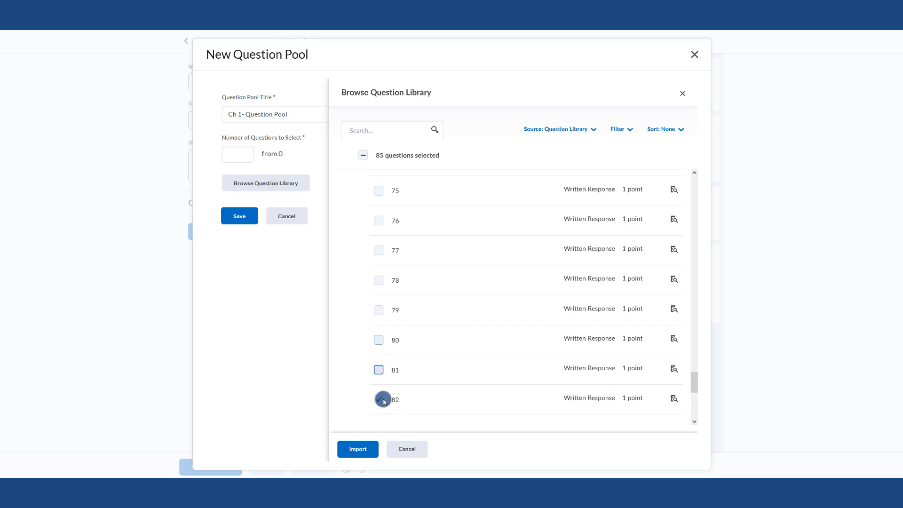
click(379, 400)
scroll(427, 353, down, 1)
scroll(427, 353, up, 4)
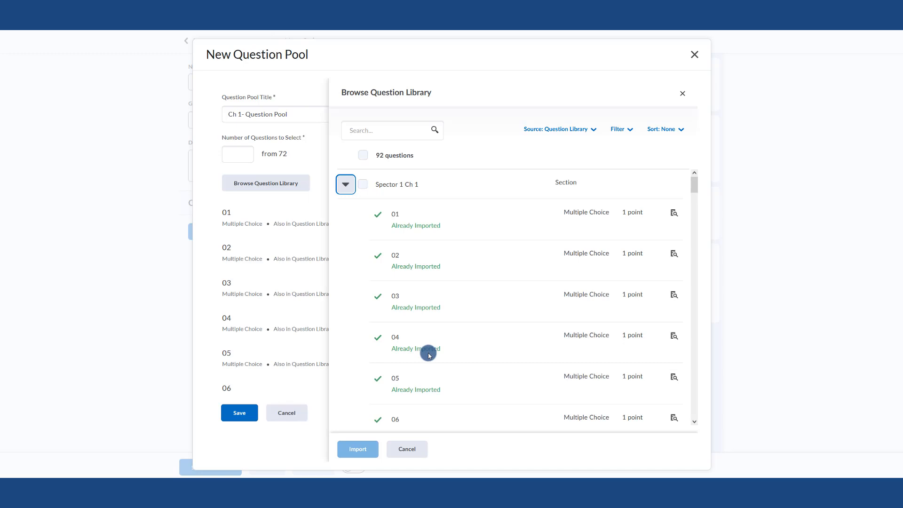
click(405, 449)
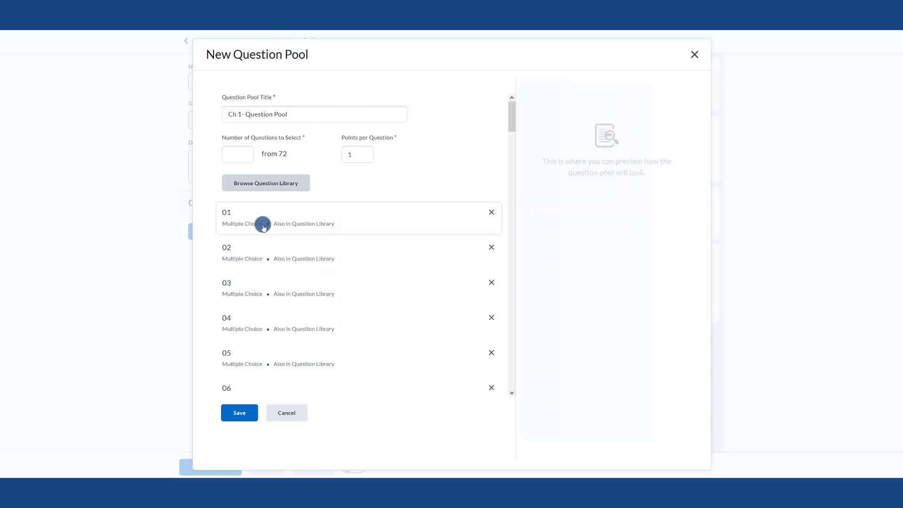
Reopen the question library, expand the Spector 1 Ch 1 section, and close the library
click(283, 188)
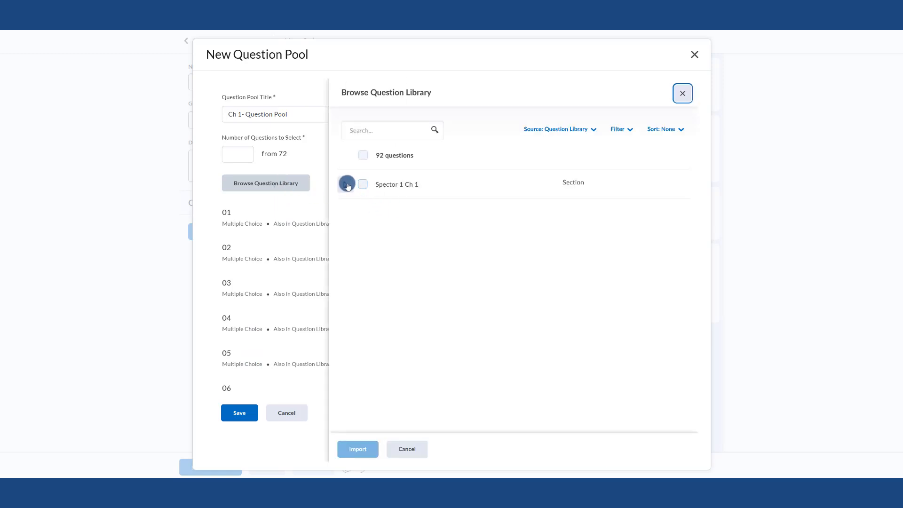
click(346, 184)
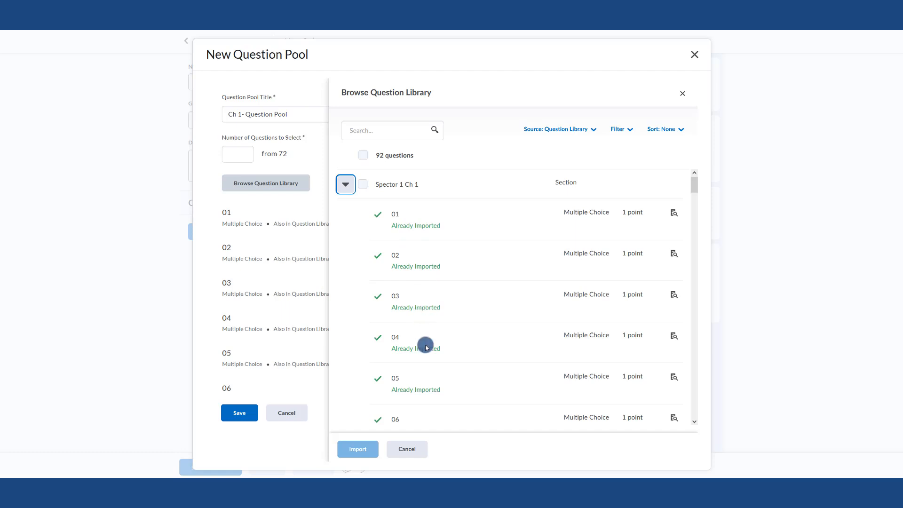
click(418, 454)
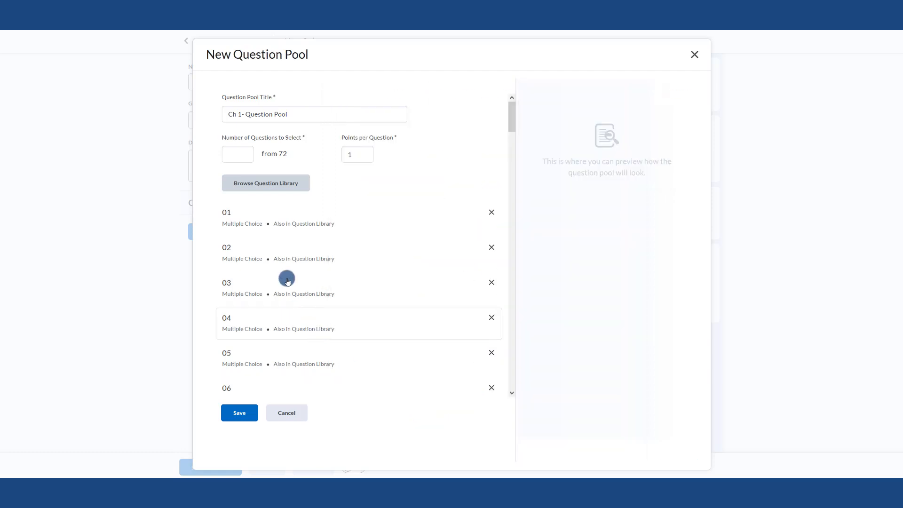
Set the pool to select 20 questions at 5 points per question and save the question pool
double_click(280, 154)
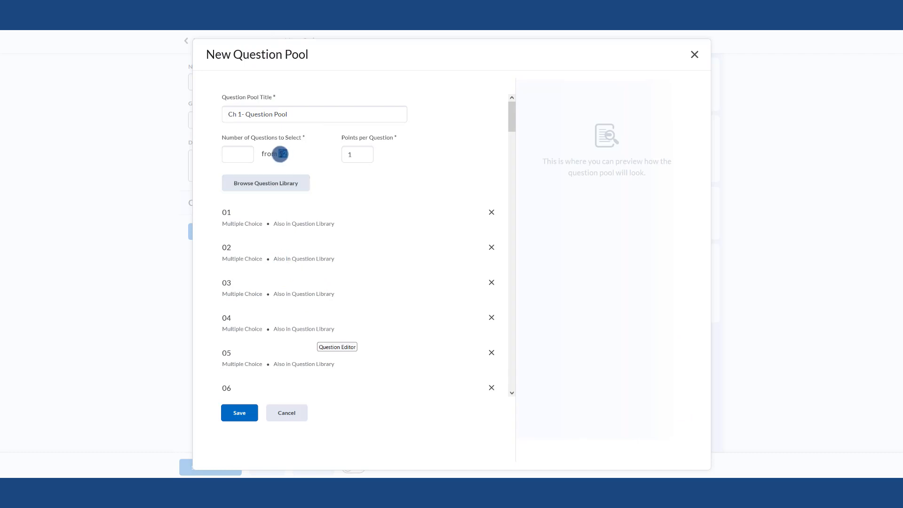
click(230, 156)
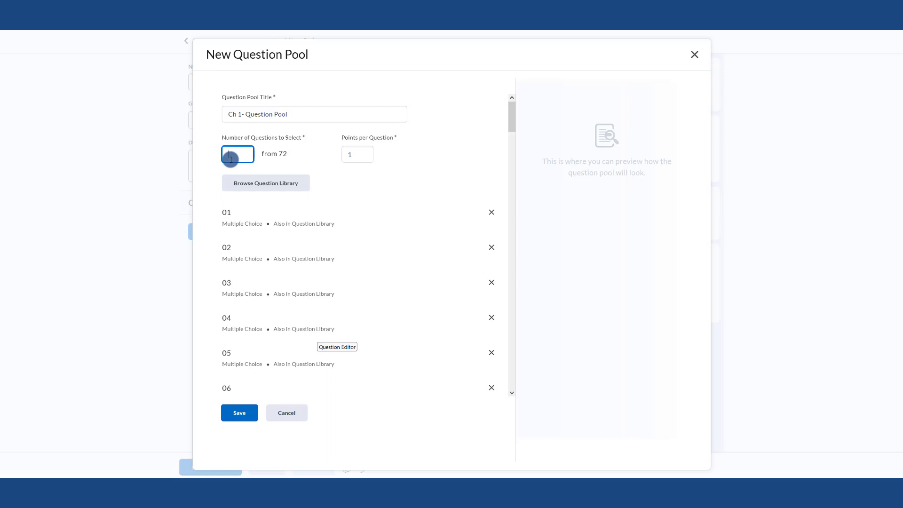
text(25)
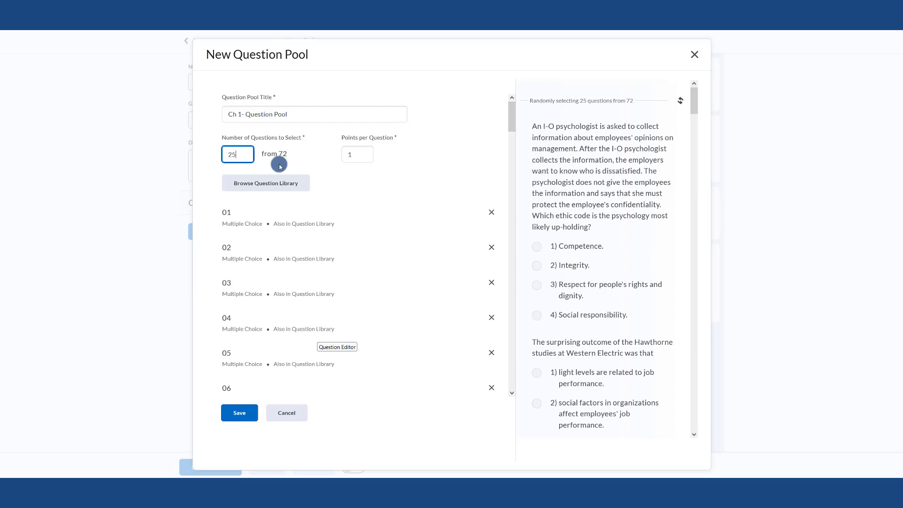
drag(240, 149, 220, 148)
text(20)
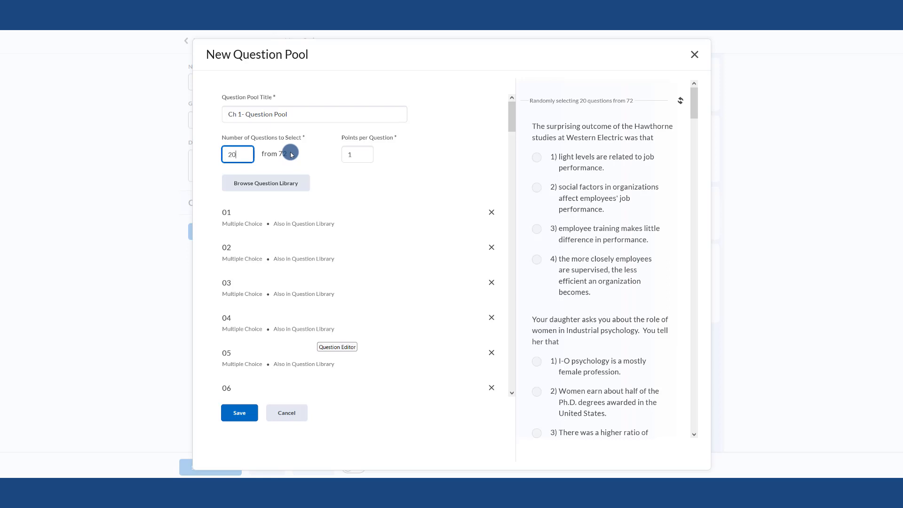
click(352, 158)
text(5)
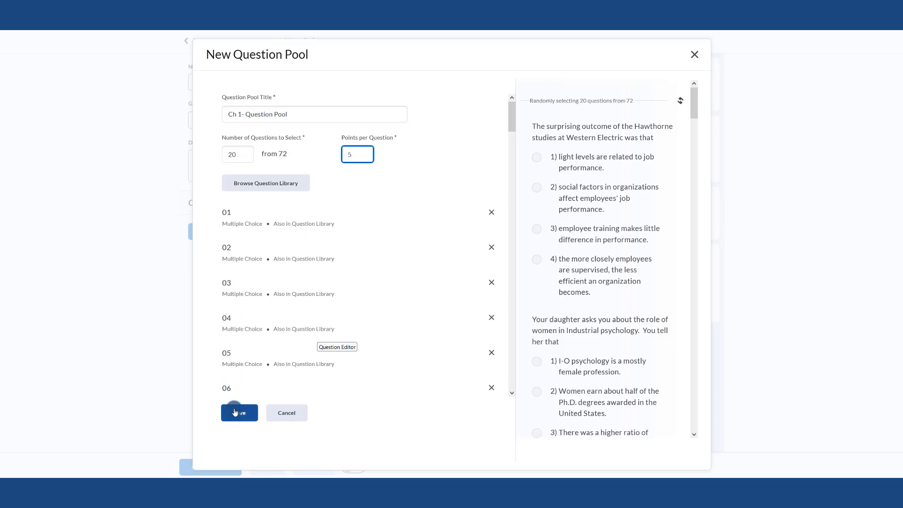
click(235, 416)
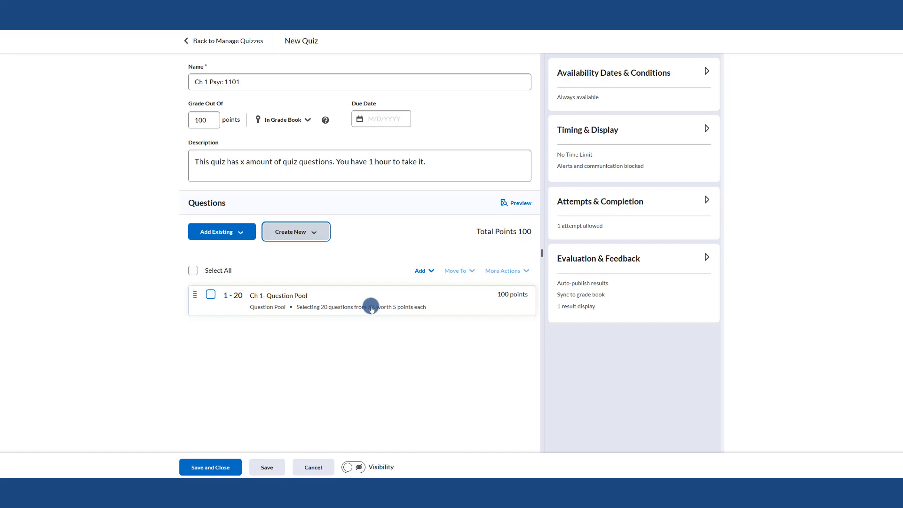
Open the Ch 1- Question Pool to review its question list, then close it without changes
click(320, 299)
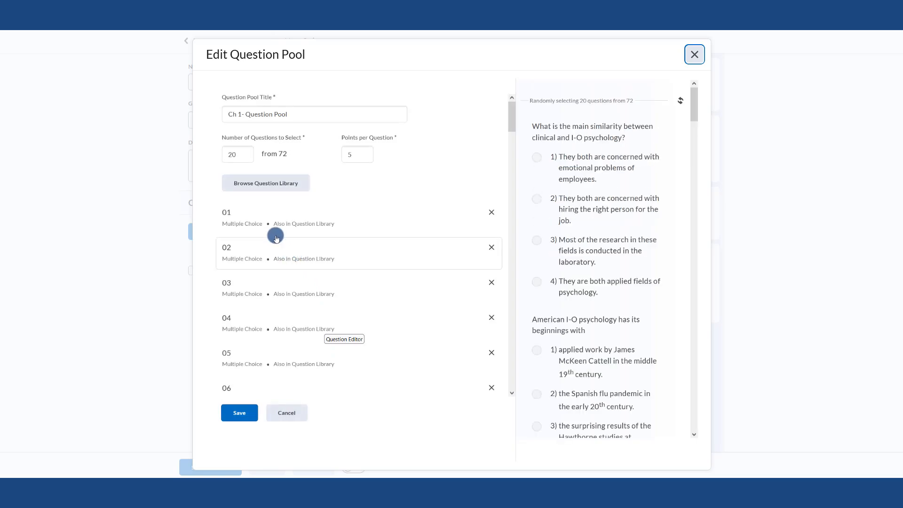
scroll(277, 239, down, 1)
scroll(276, 239, down, 1)
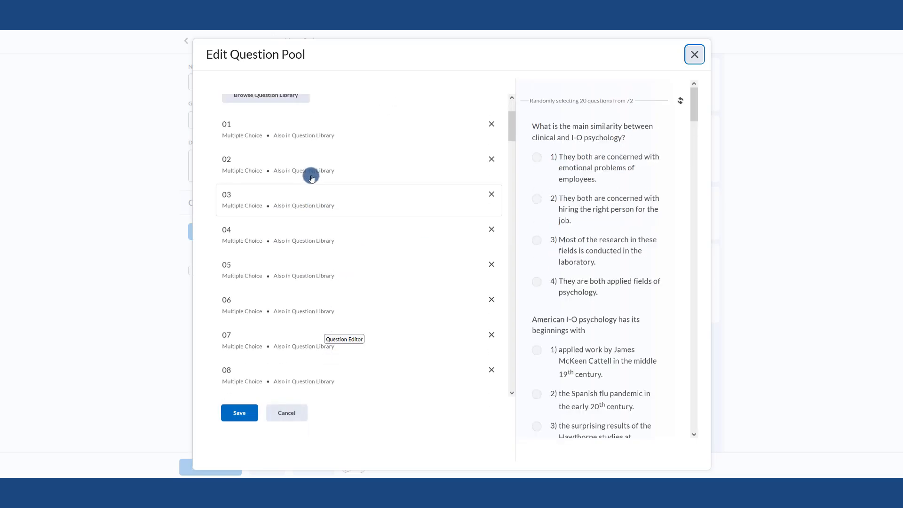
scroll(308, 174, up, 2)
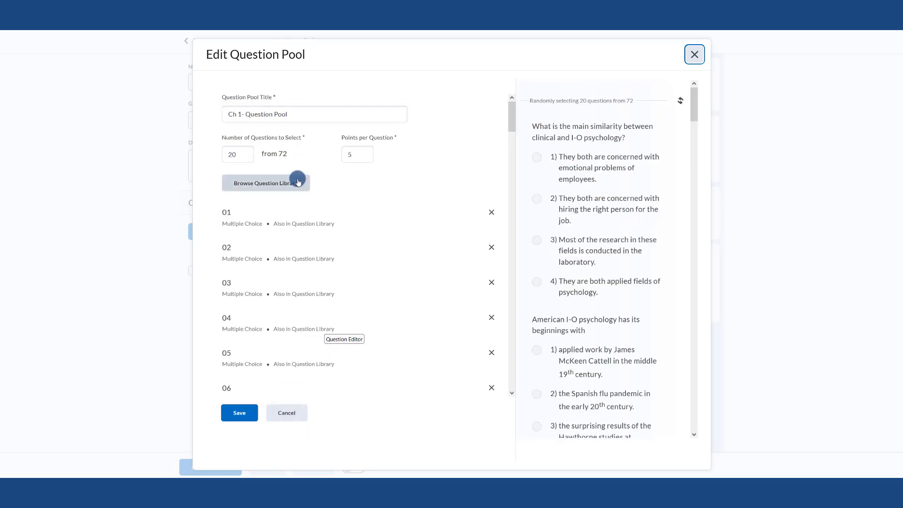
click(306, 418)
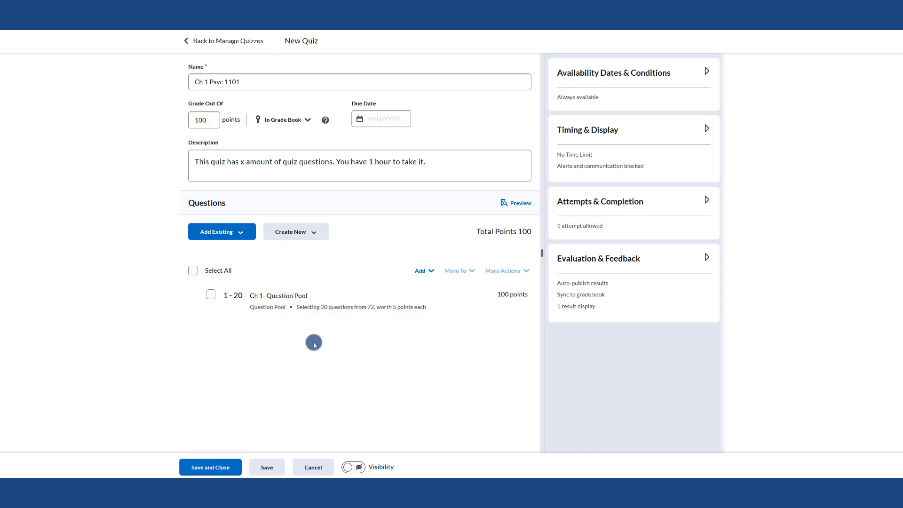
click(428, 274)
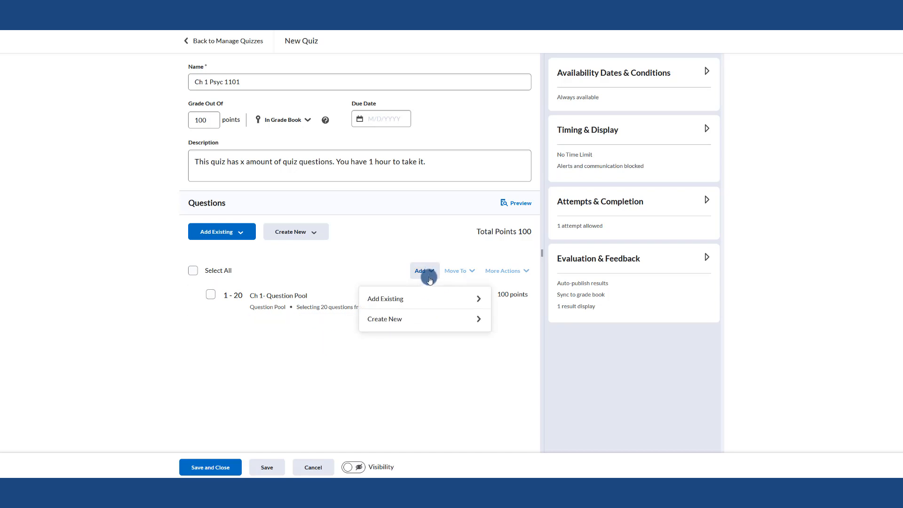
click(421, 321)
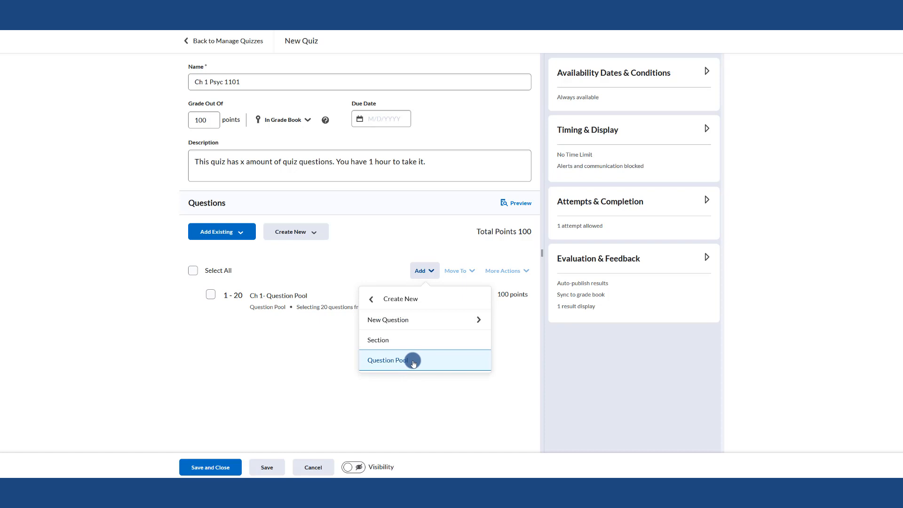
click(384, 237)
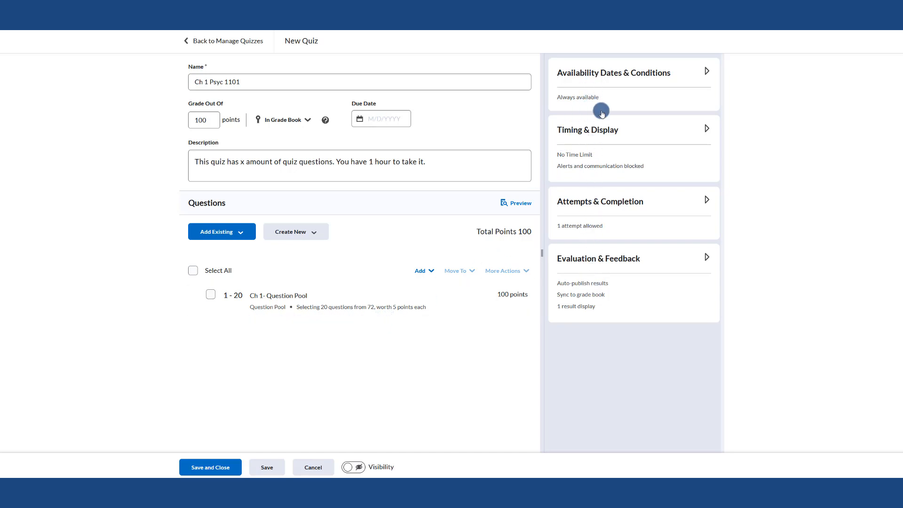
Set the quiz availability start date to 9/26/2022 and end date to 9/29/2022
click(601, 79)
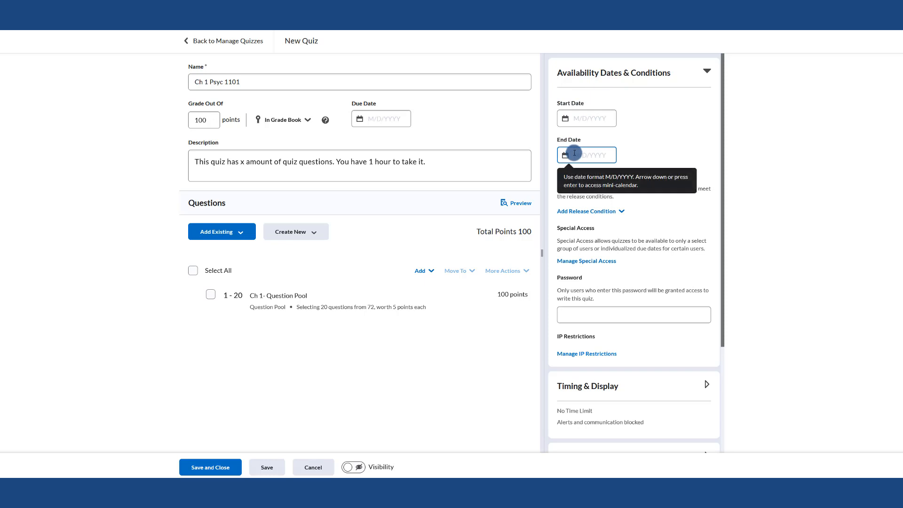
click(598, 121)
click(588, 255)
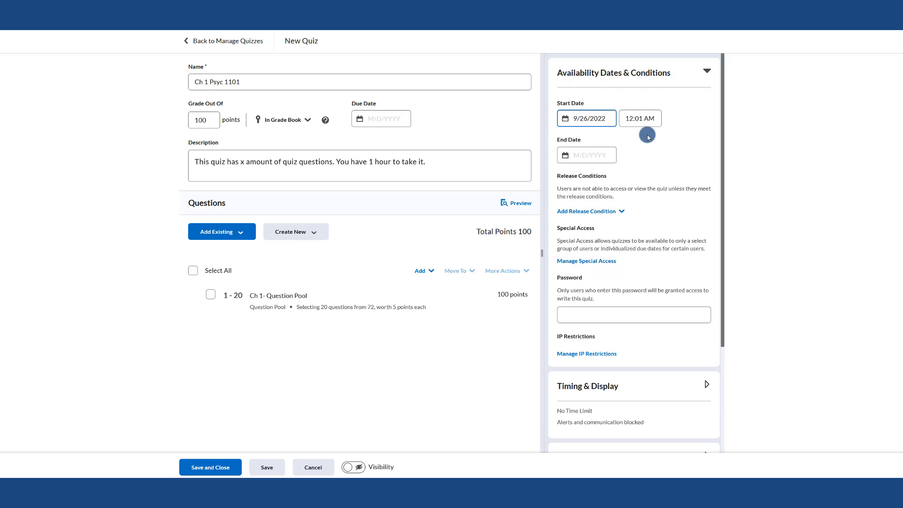
click(582, 153)
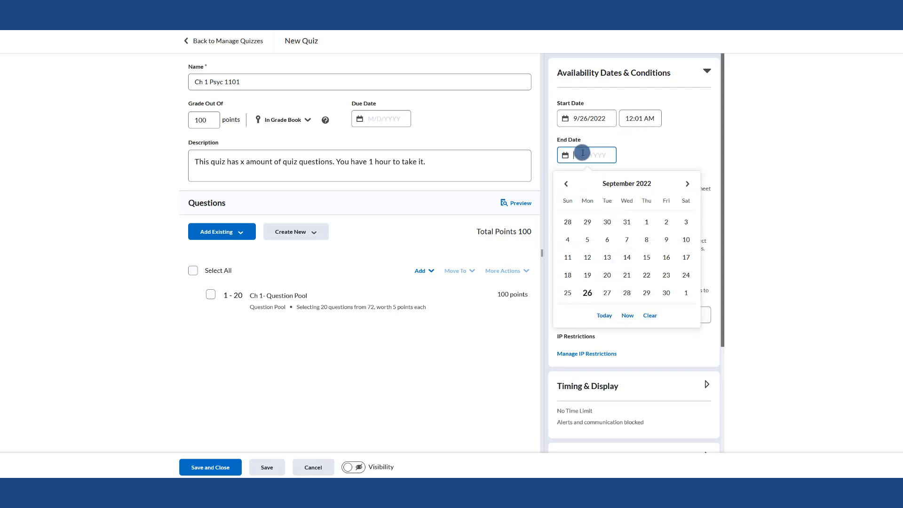
click(646, 293)
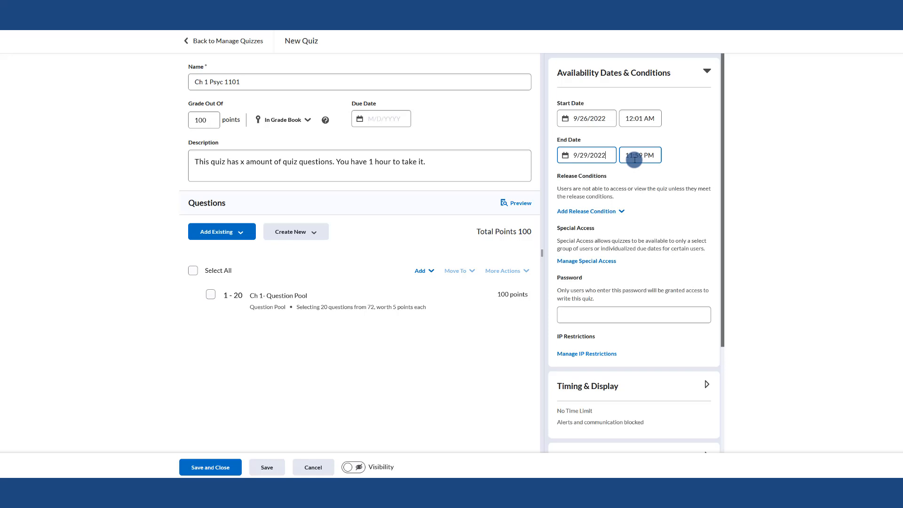
Set the quiz due date to 9/28/2022
click(390, 114)
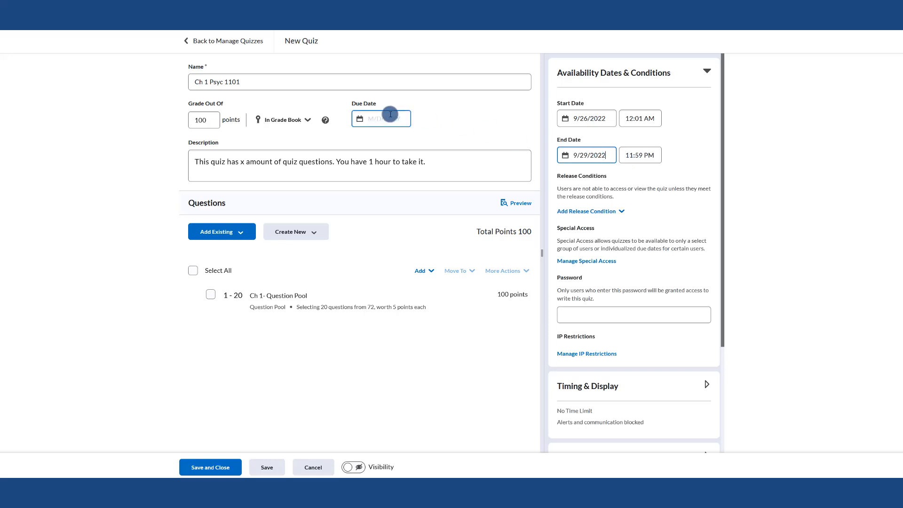
click(388, 116)
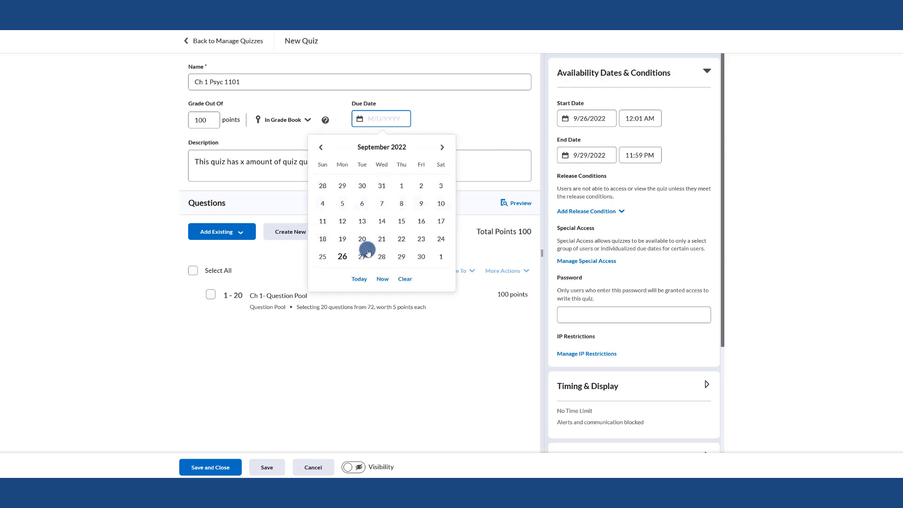
click(382, 257)
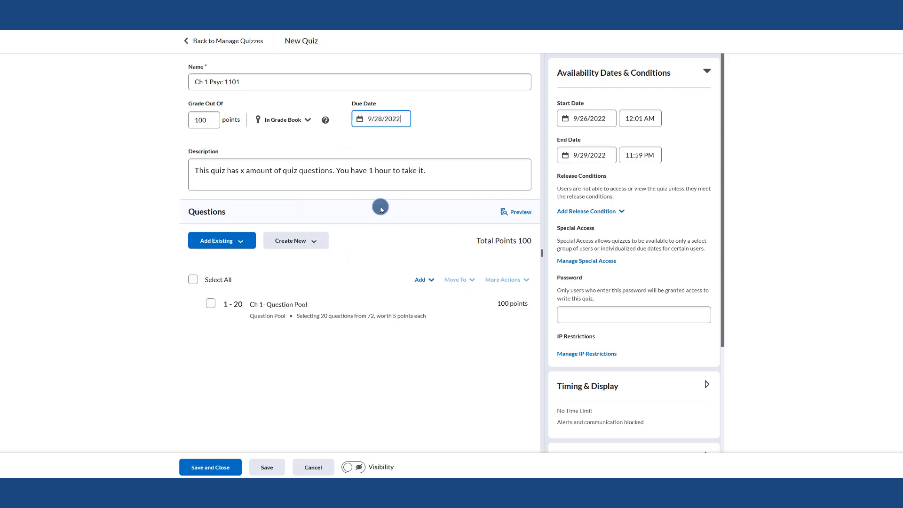
Clear the quiz due date, leaving it empty
click(375, 119)
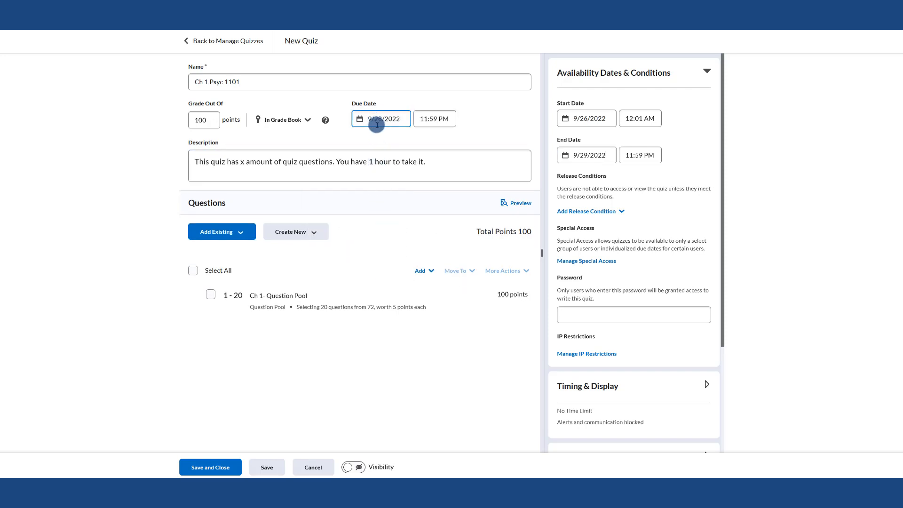
click(574, 157)
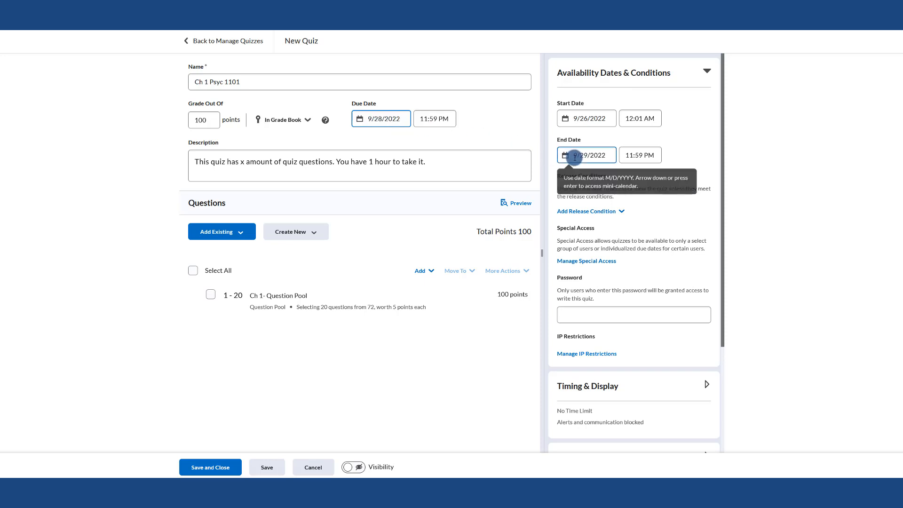
click(632, 157)
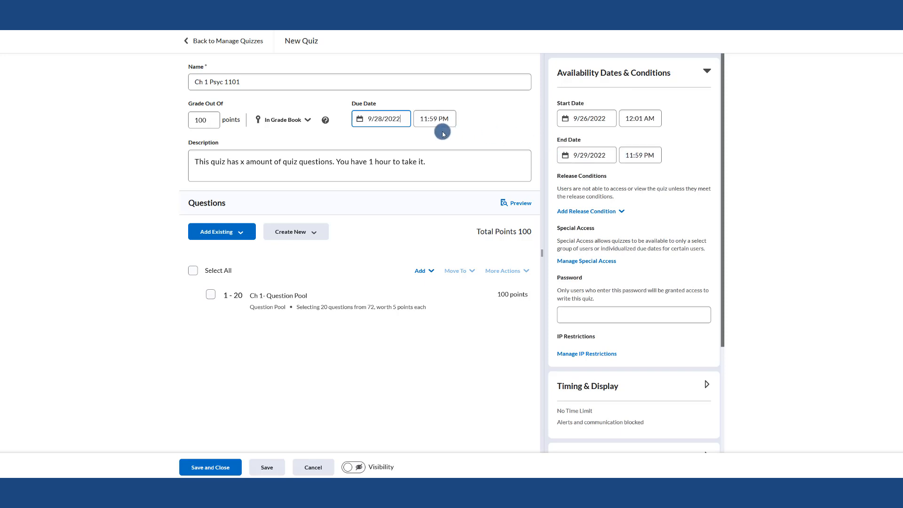
click(409, 123)
click(576, 157)
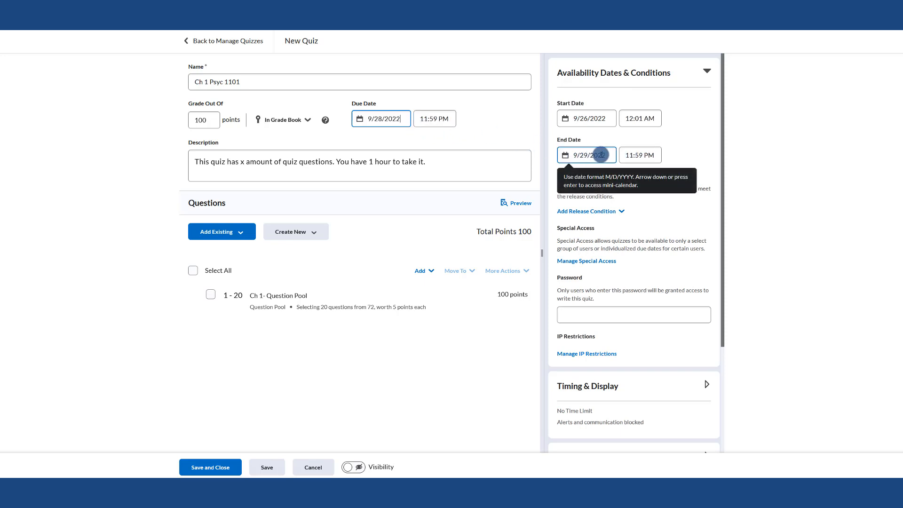
click(631, 161)
click(600, 158)
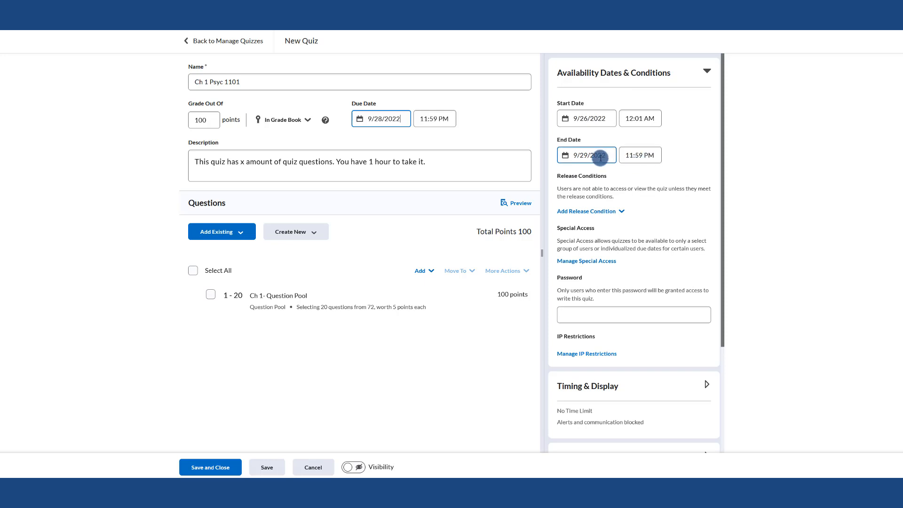
click(379, 115)
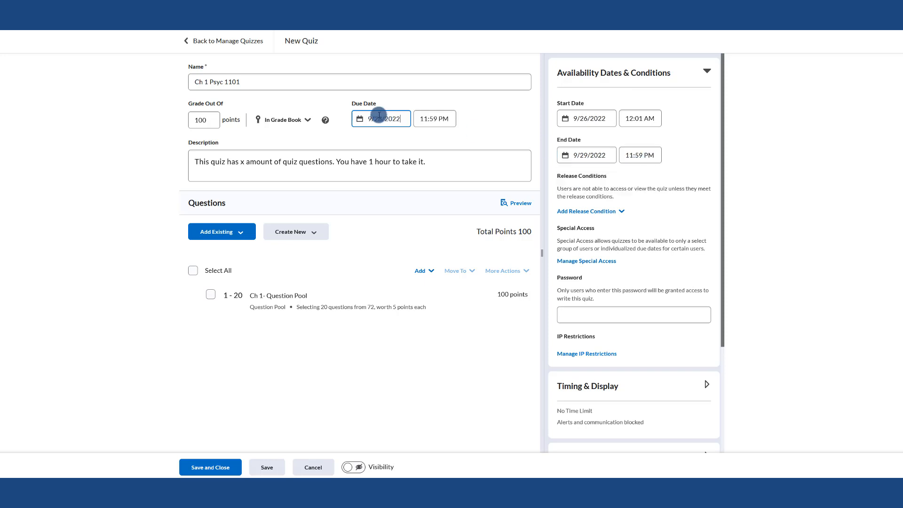
click(379, 117)
click(416, 276)
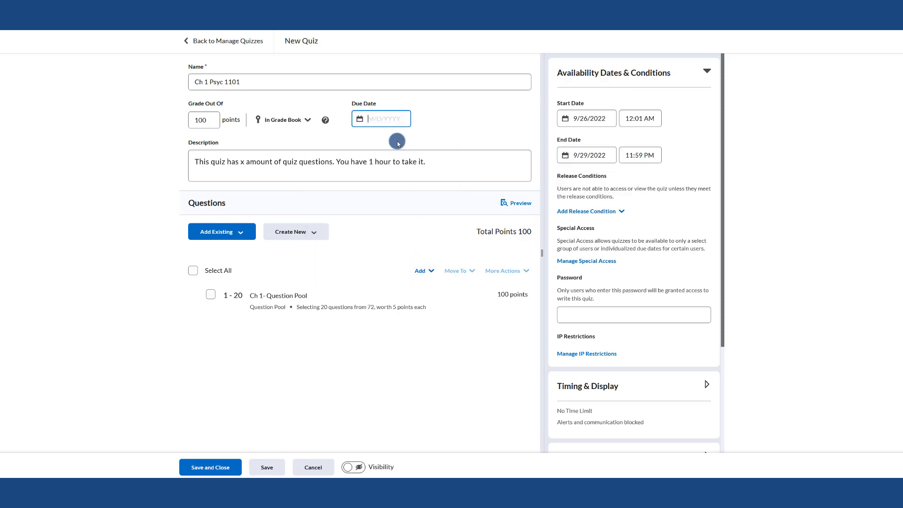
click(586, 154)
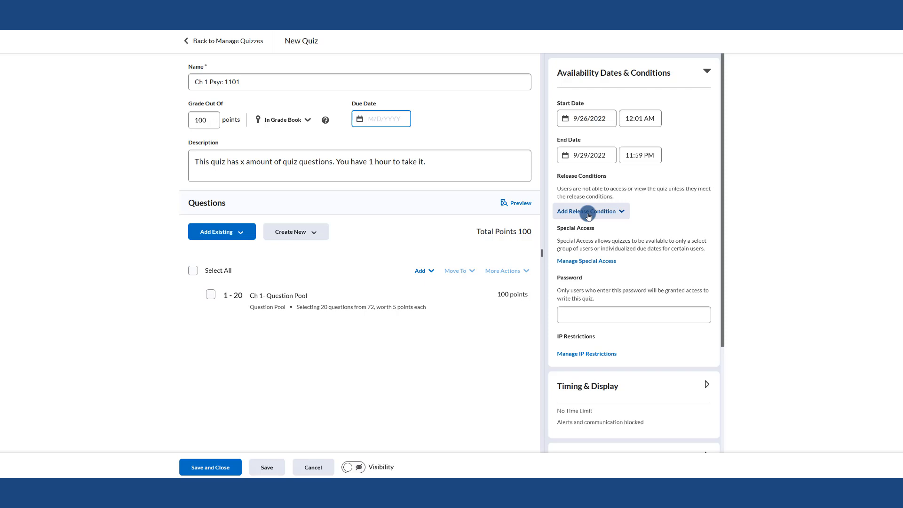
Add a special access entry for the quiz with start and end dates enabled and an enforced time limit
click(580, 264)
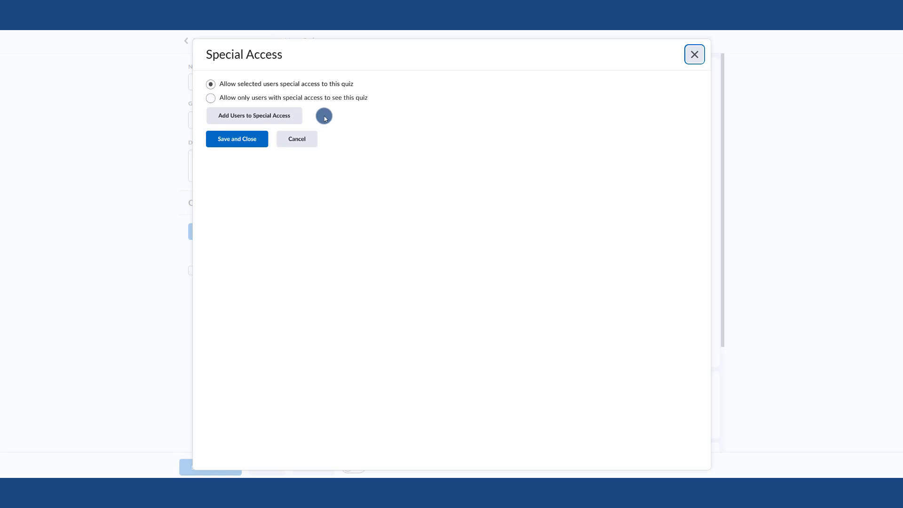
click(256, 115)
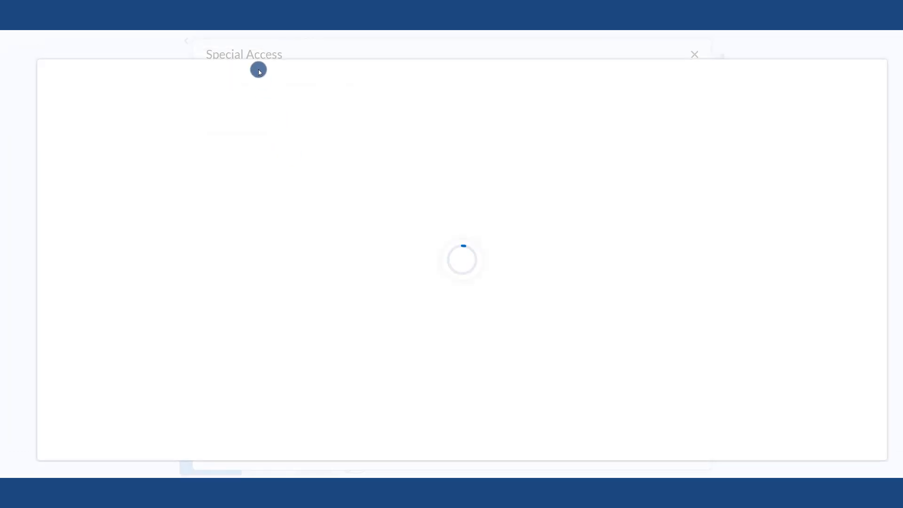
click(79, 190)
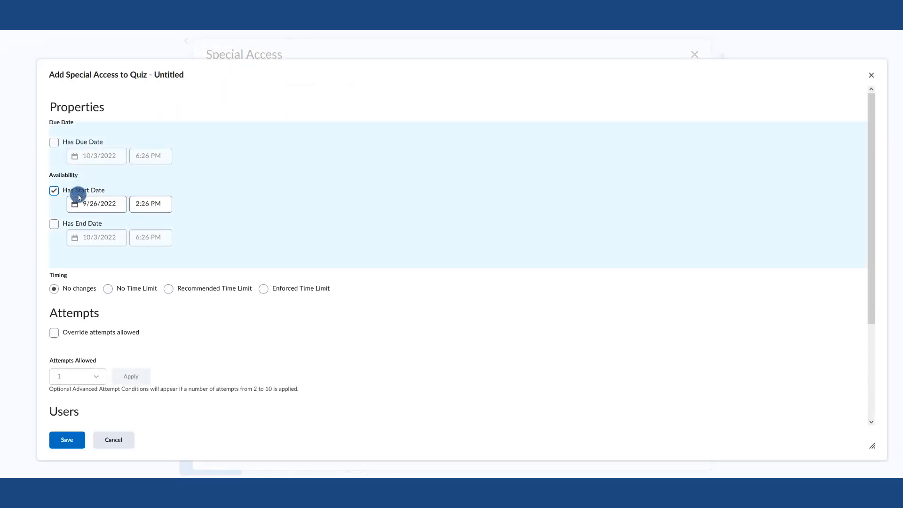
click(82, 224)
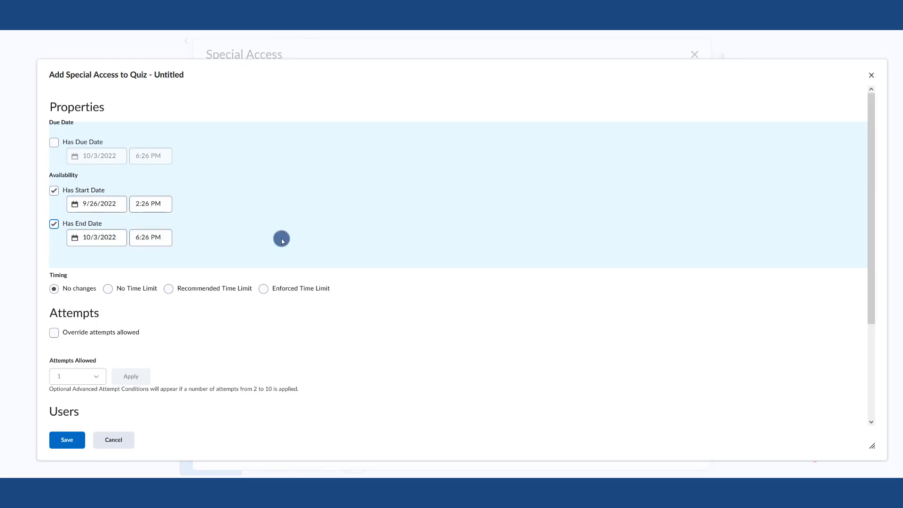
scroll(282, 236, down, 1)
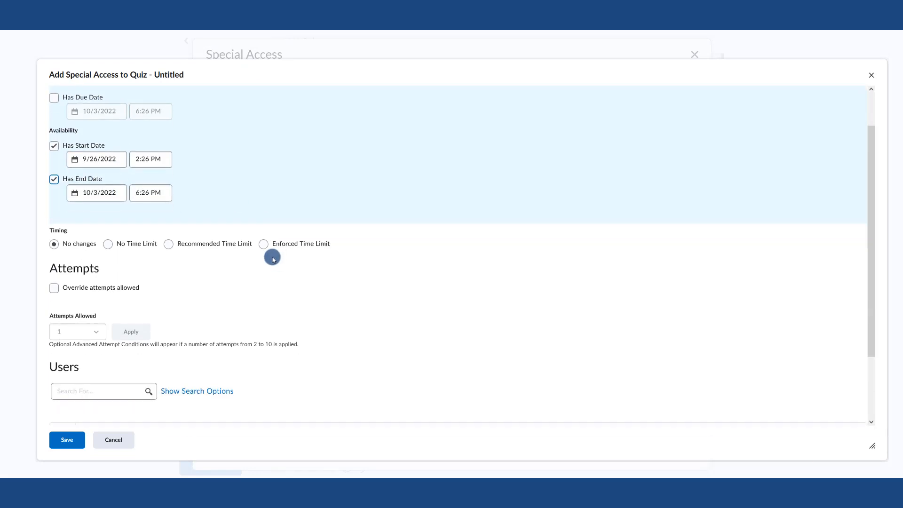
click(263, 244)
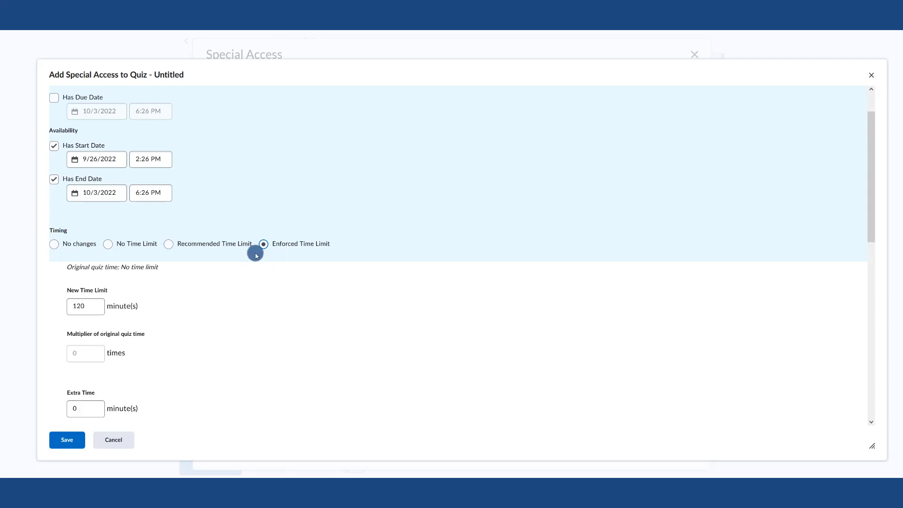
Select the sample student as the special access user and save the special access settings
scroll(257, 255, down, 1)
scroll(257, 255, down, 5)
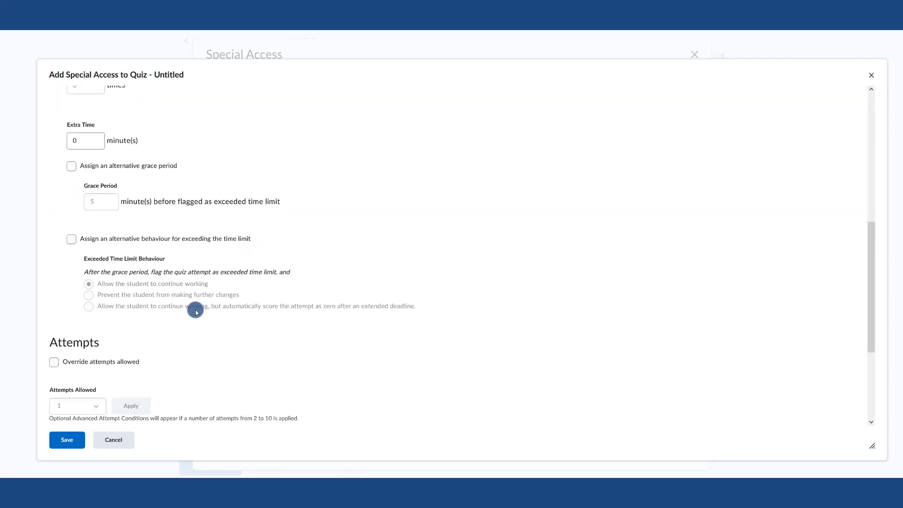
scroll(196, 309, down, 3)
click(62, 371)
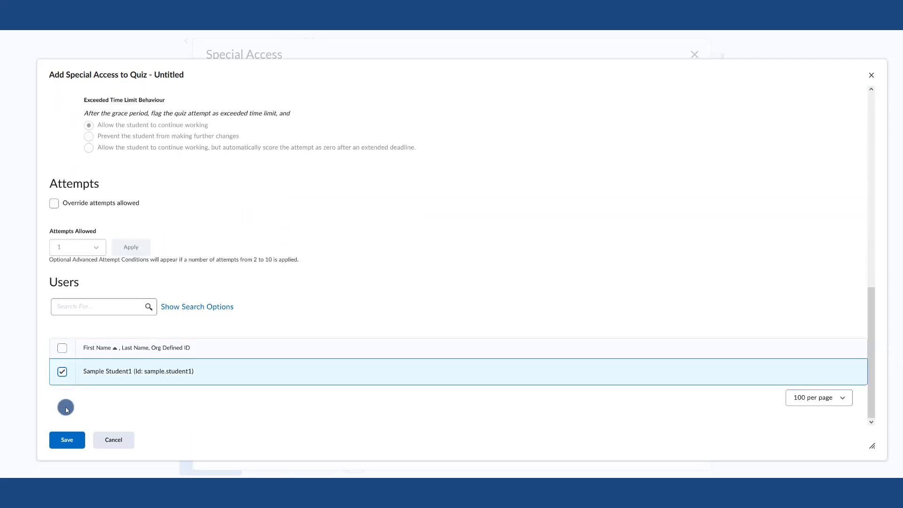
click(66, 440)
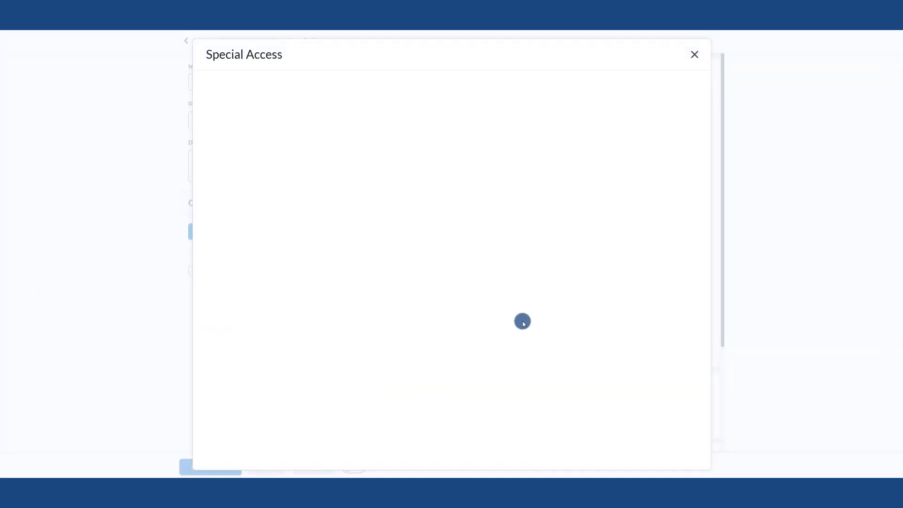
click(243, 186)
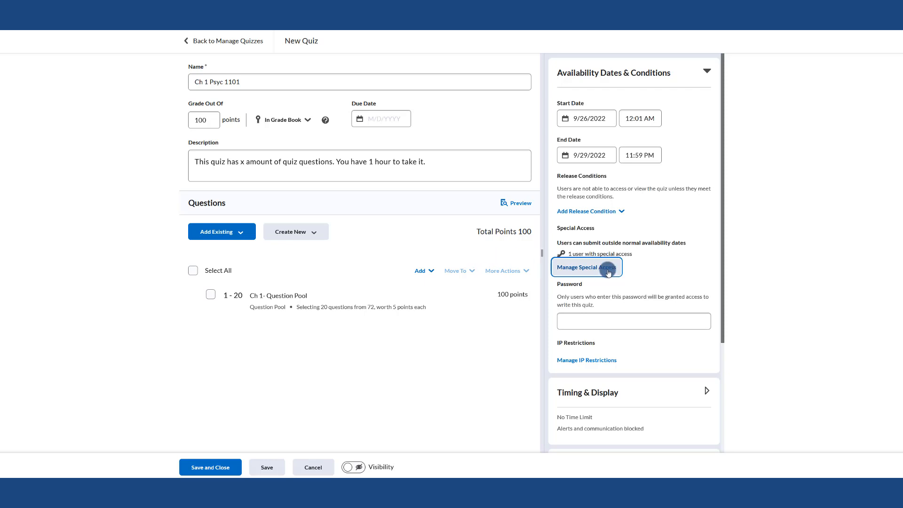
Set an enforced quiz time limit of 60 minutes with a 1-minute grace period
click(591, 319)
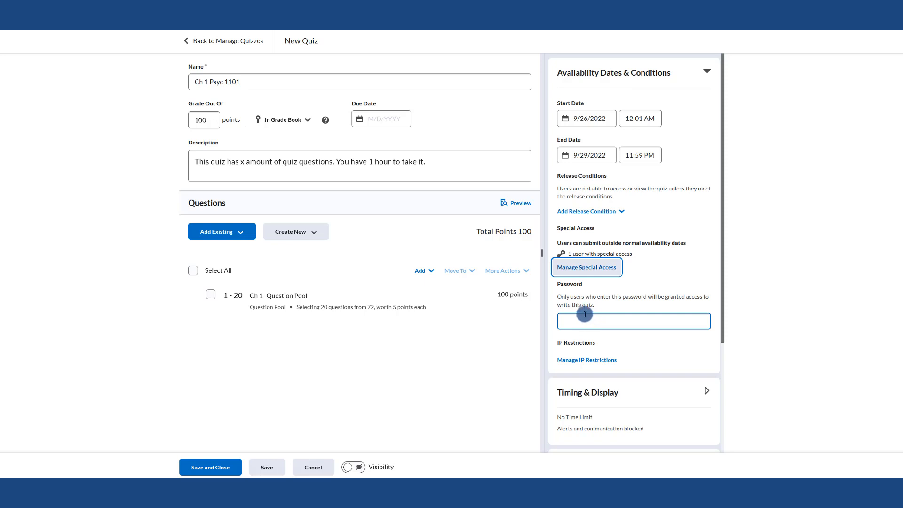
scroll(616, 321, down, 5)
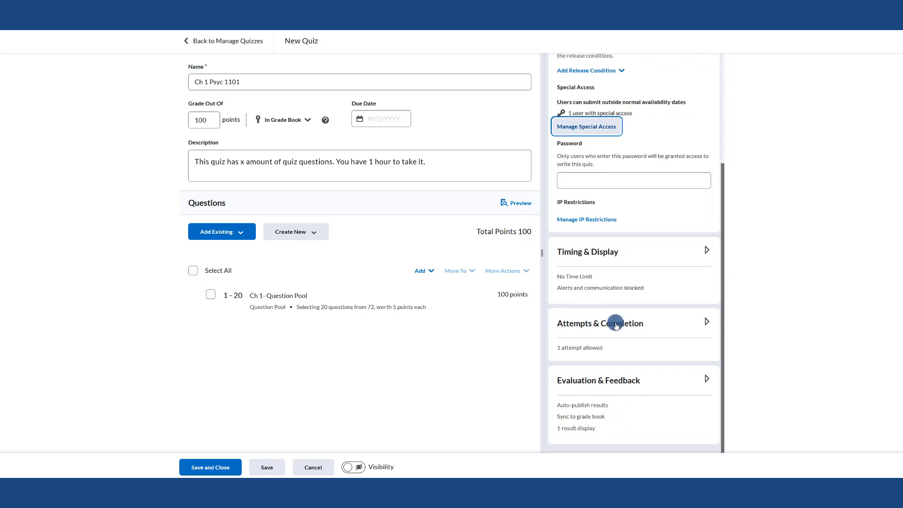
click(580, 256)
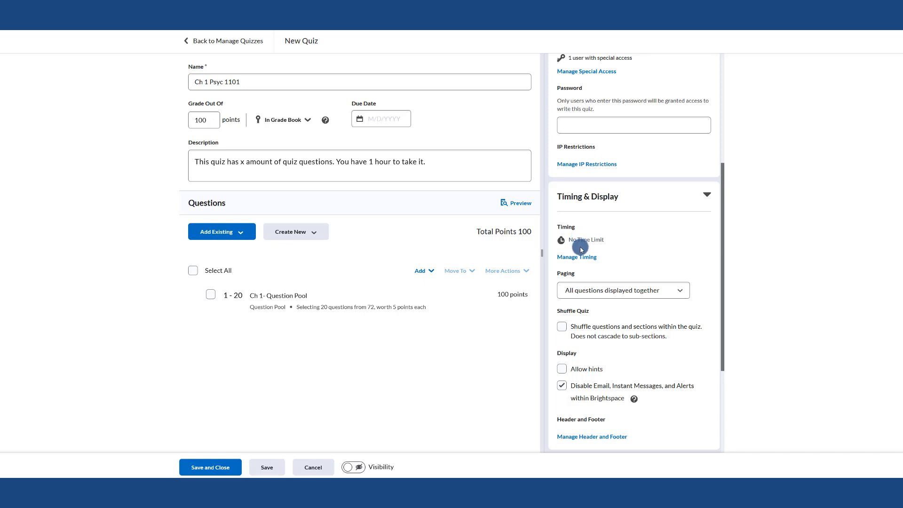
click(575, 260)
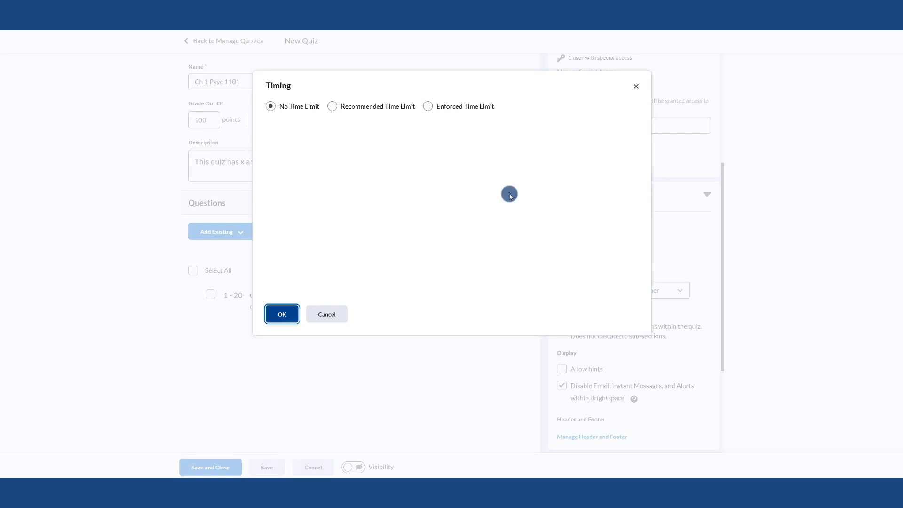
click(460, 107)
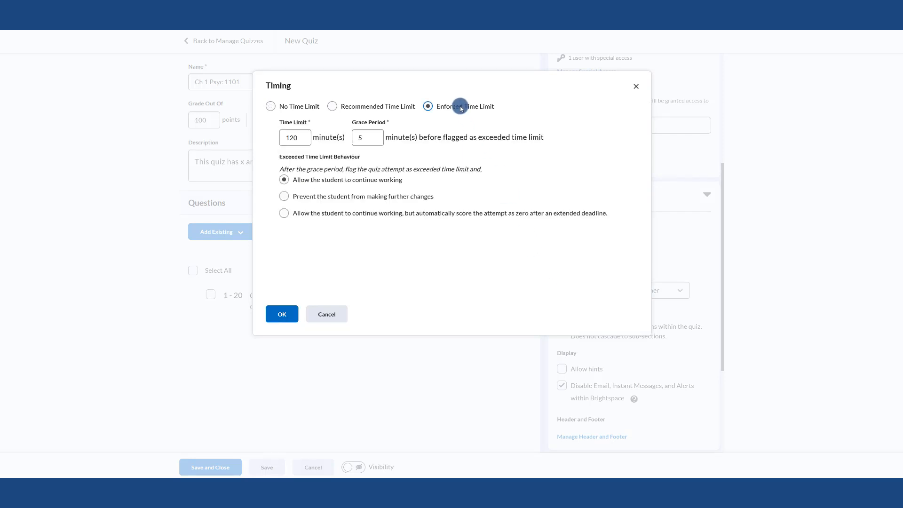
double_click(297, 137)
text(60)
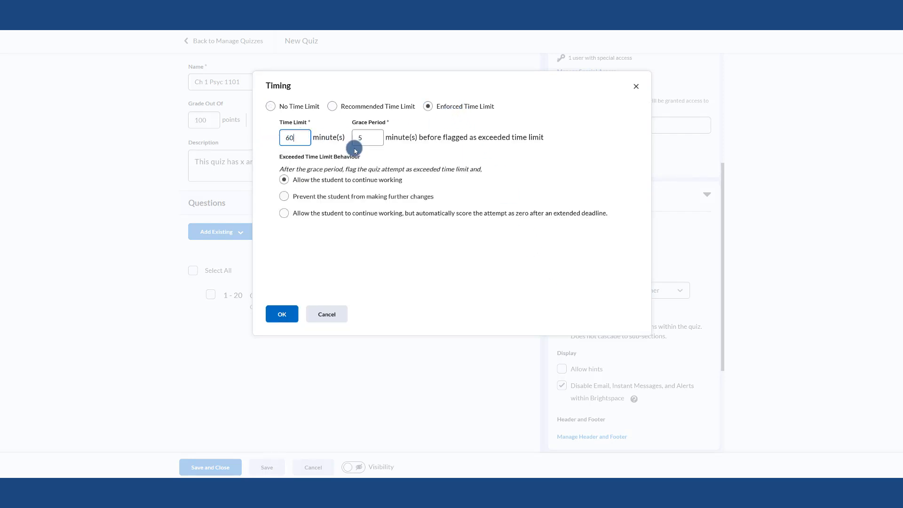
drag(373, 136, 346, 136)
text(1)
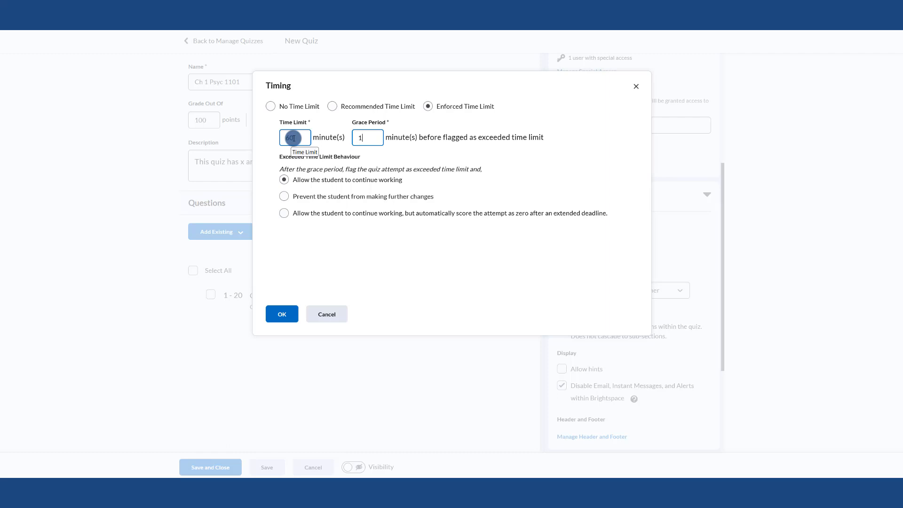
Choose to prevent the student from making further changes after the grace period and confirm the timing
click(299, 197)
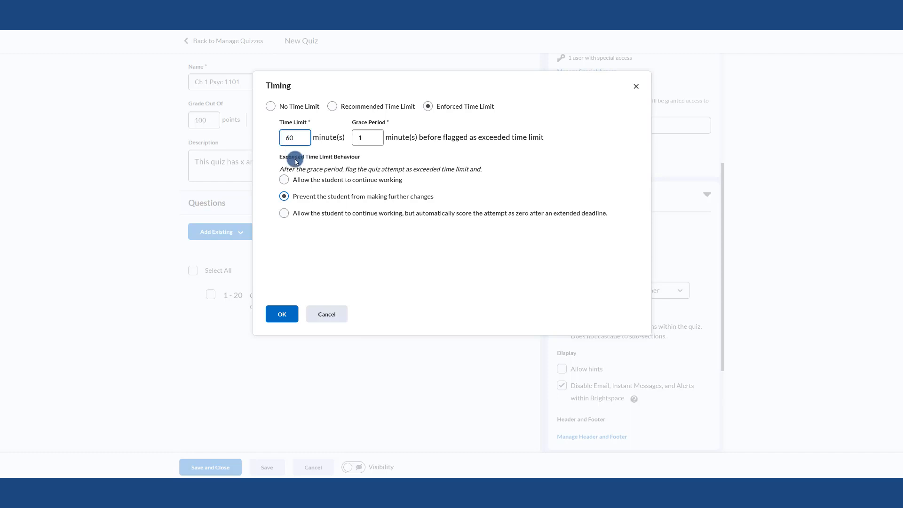
drag(404, 182, 292, 179)
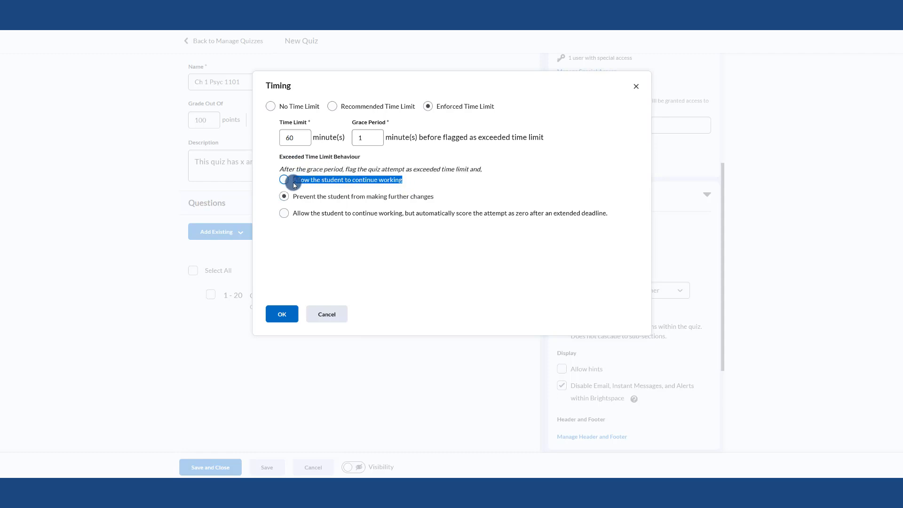
click(358, 144)
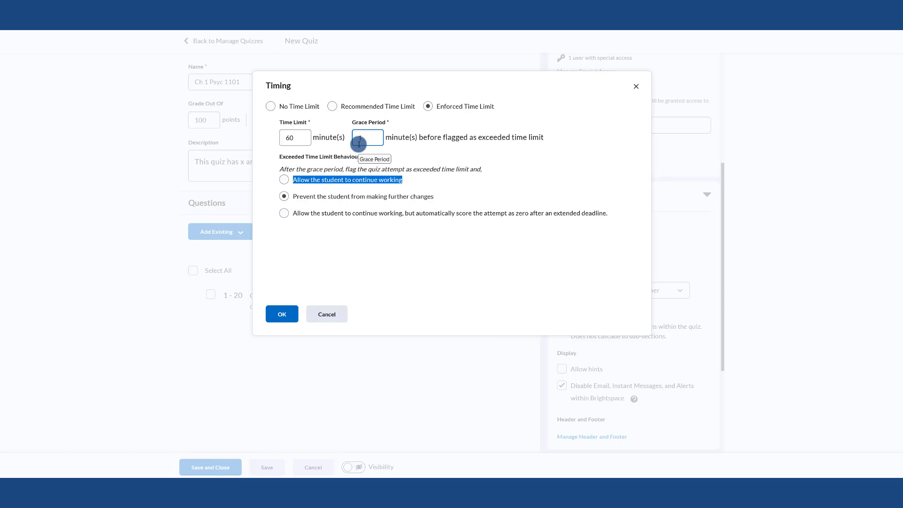
click(361, 148)
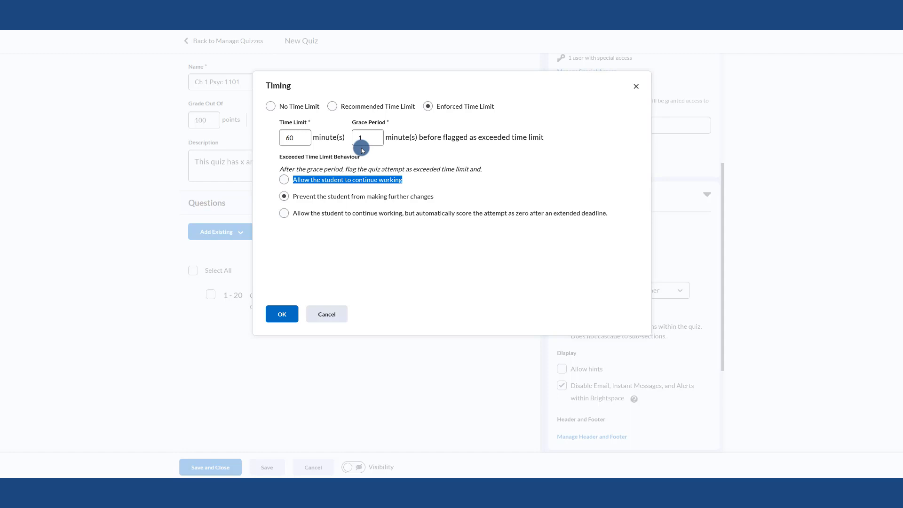
click(307, 197)
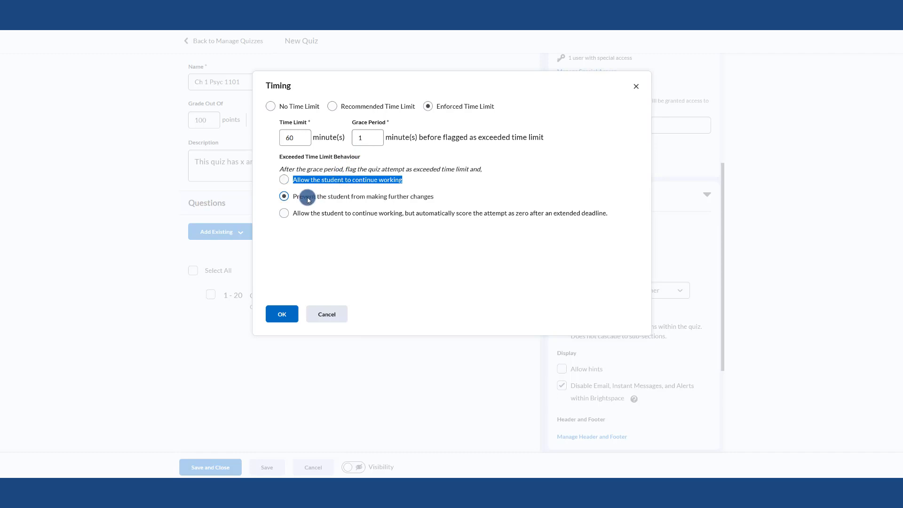
click(282, 314)
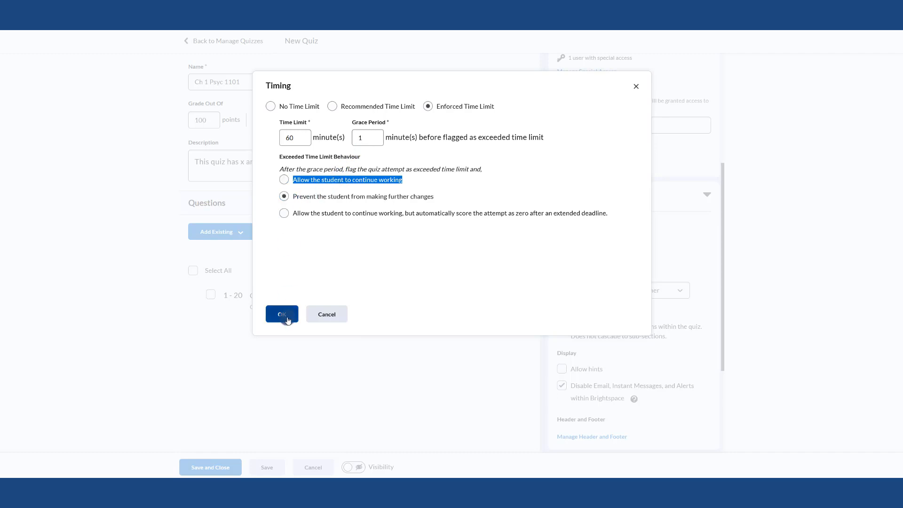
Set the quiz paging to 1 question per page
scroll(667, 269, down, 2)
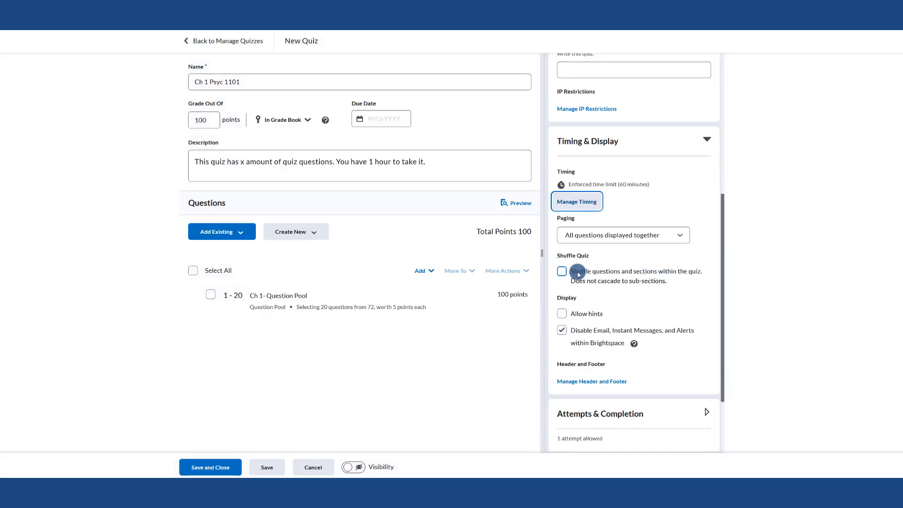
click(595, 242)
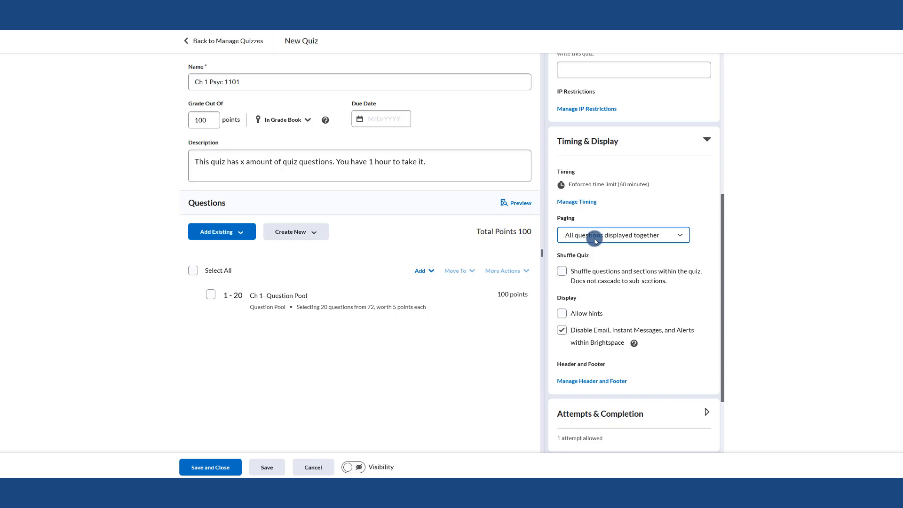
click(595, 241)
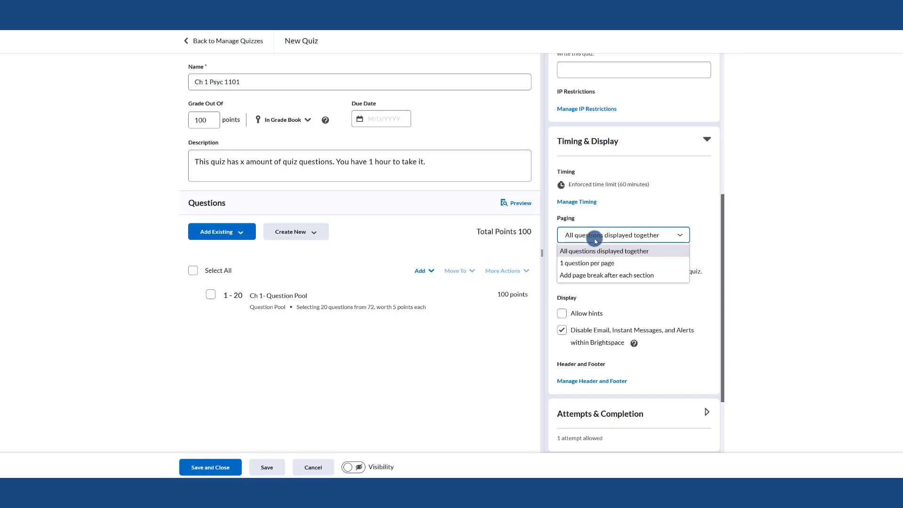
click(601, 265)
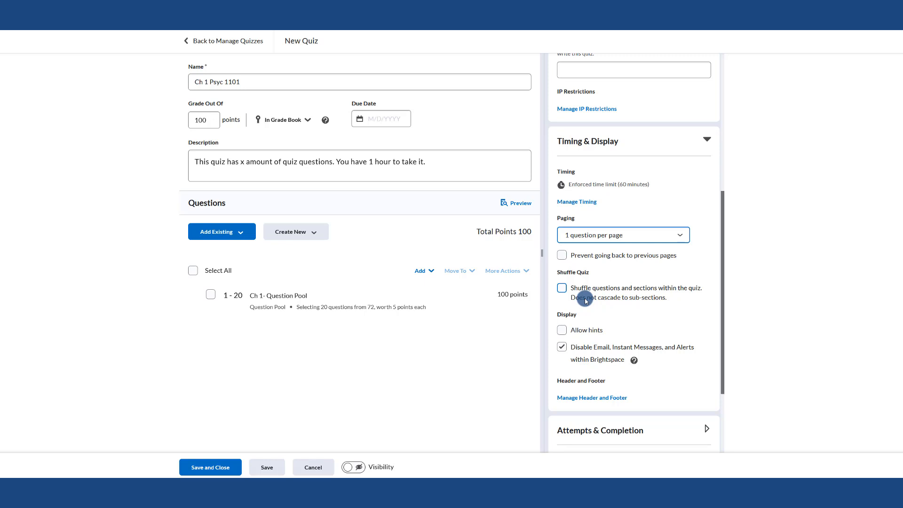
Set the quiz's allowed attempts to Unlimited
scroll(585, 301, down, 1)
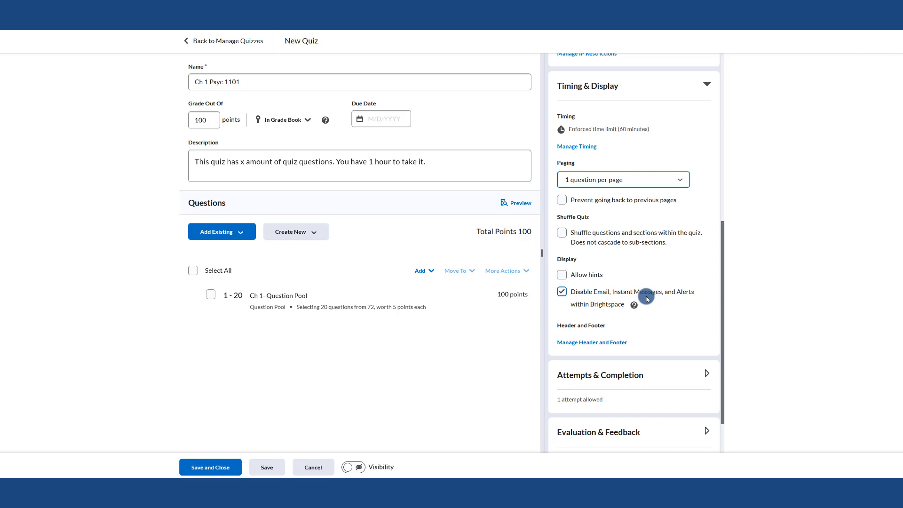
scroll(648, 297, down, 1)
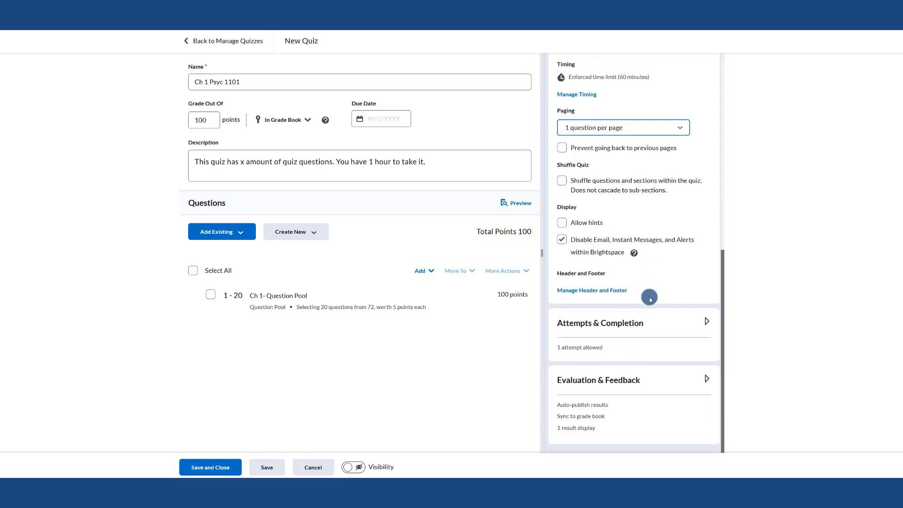
click(616, 323)
scroll(637, 235, down, 2)
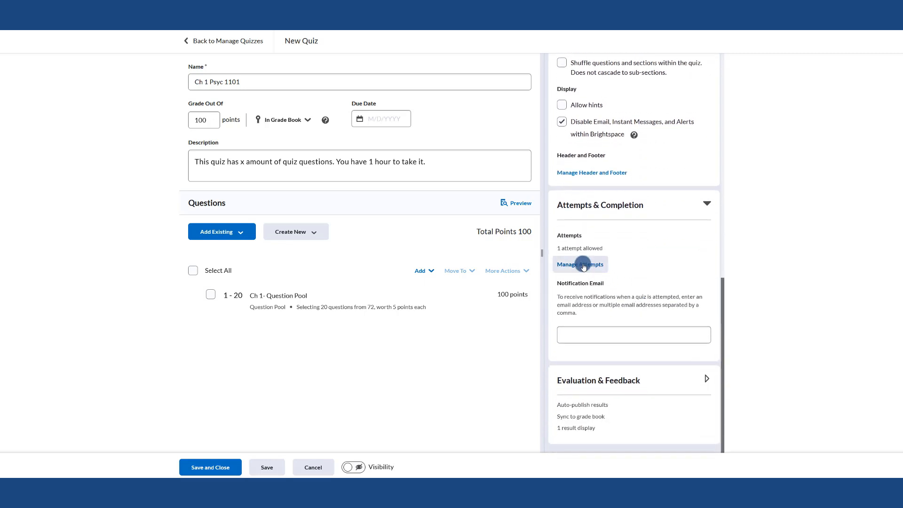
click(581, 264)
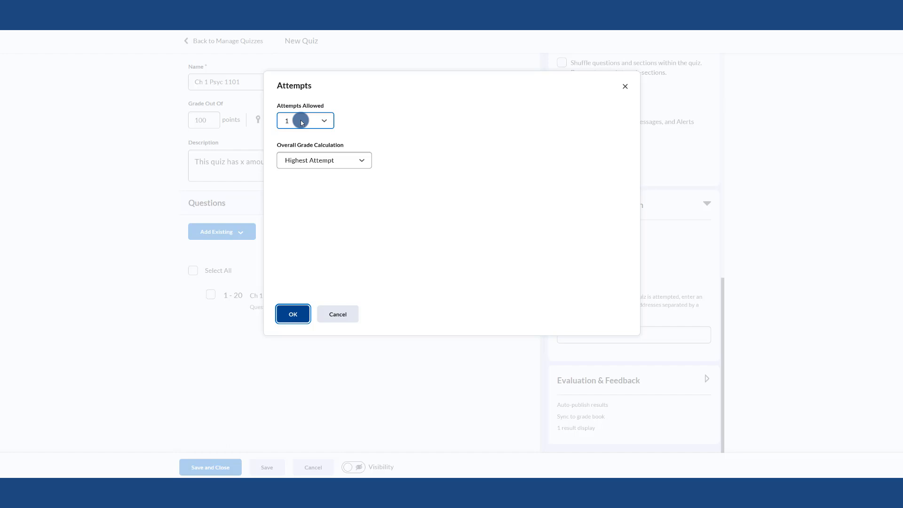
click(303, 122)
click(308, 168)
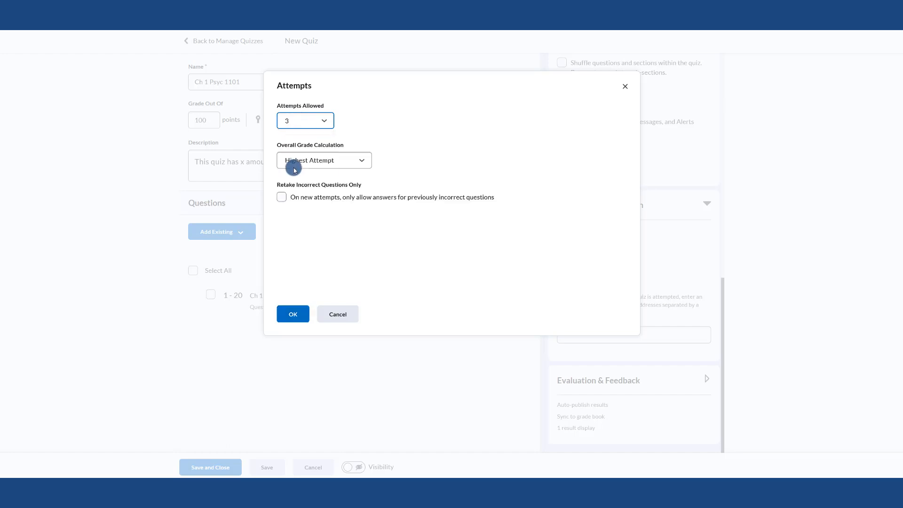
click(301, 161)
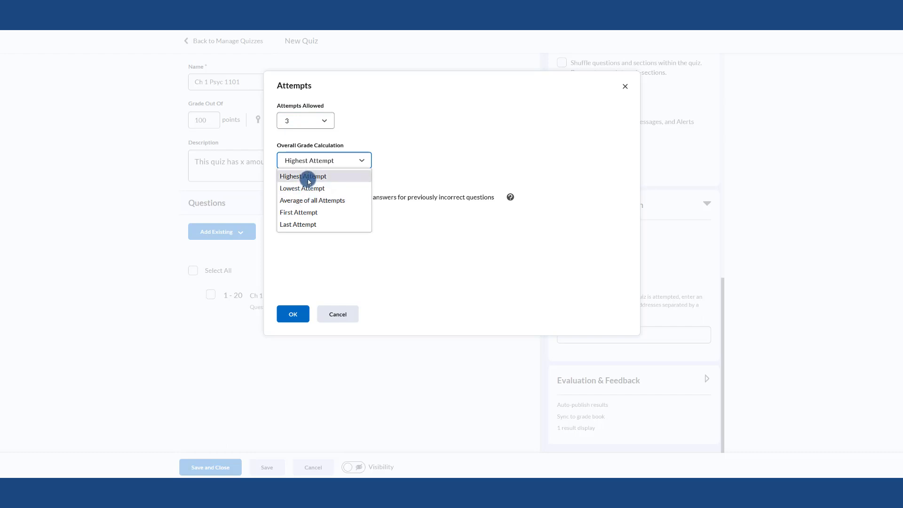
click(302, 121)
click(302, 137)
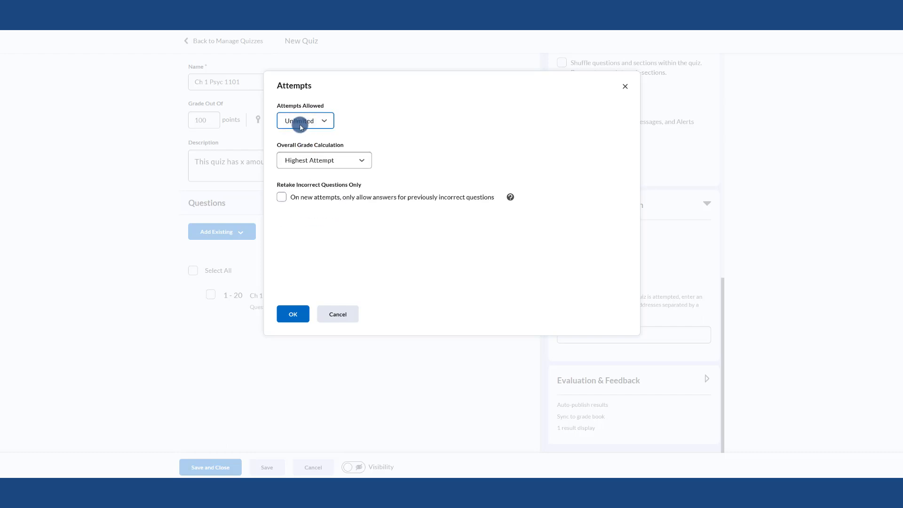
Set the overall grade calculation to First Attempt and confirm the attempts settings
click(299, 160)
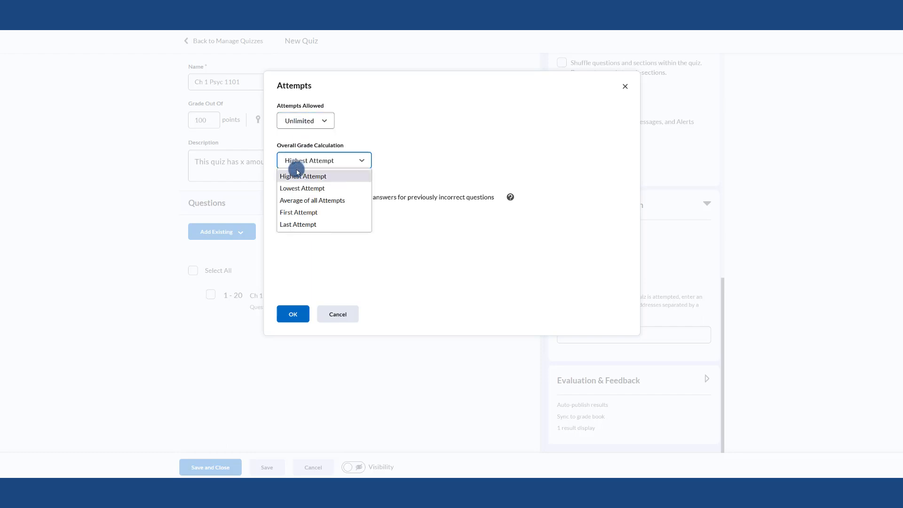
click(301, 212)
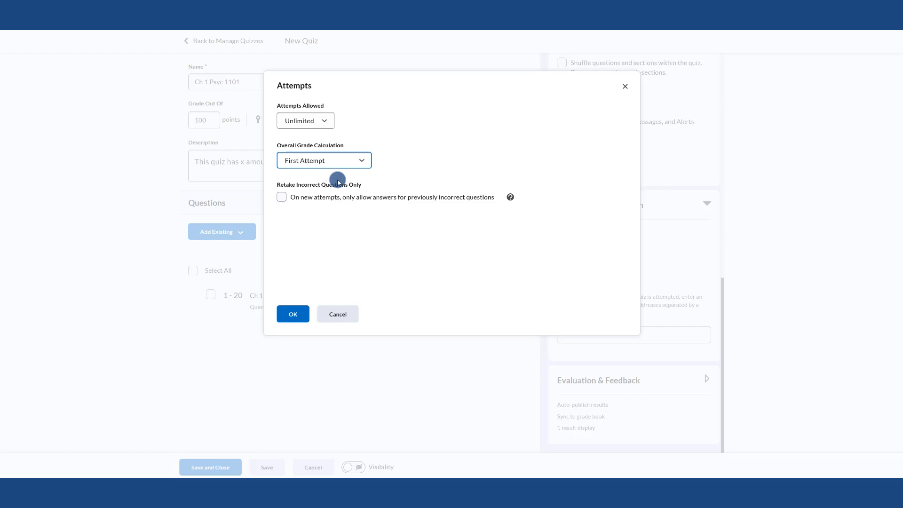
click(289, 320)
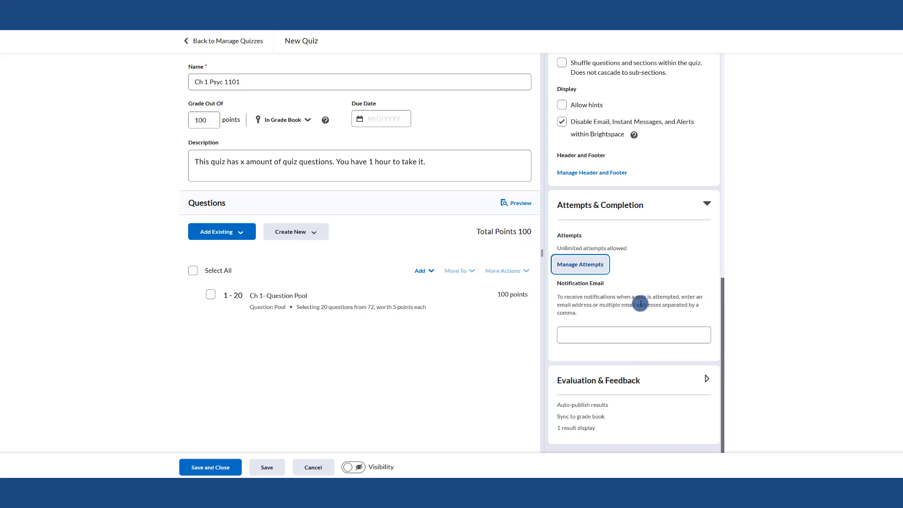
Expand the Evaluation & Feedback settings to review them
click(631, 382)
scroll(661, 346, down, 4)
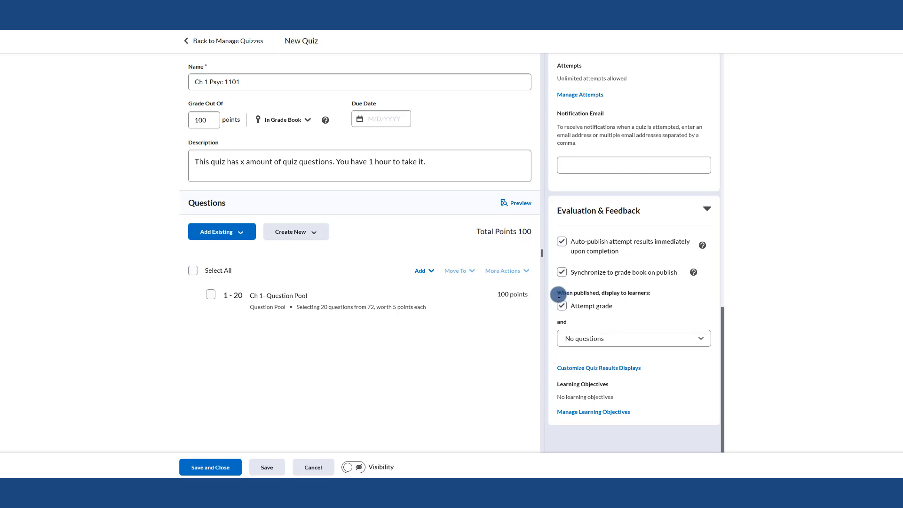
drag(606, 308, 657, 295)
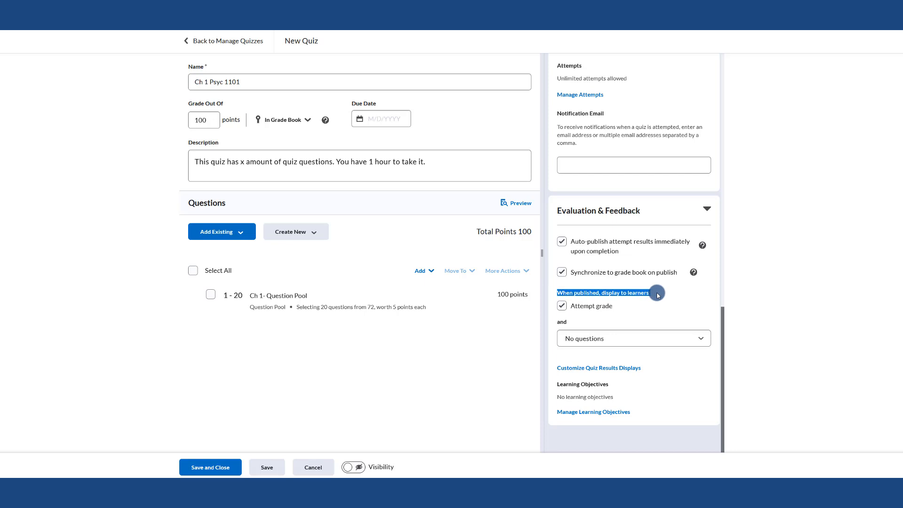
click(588, 311)
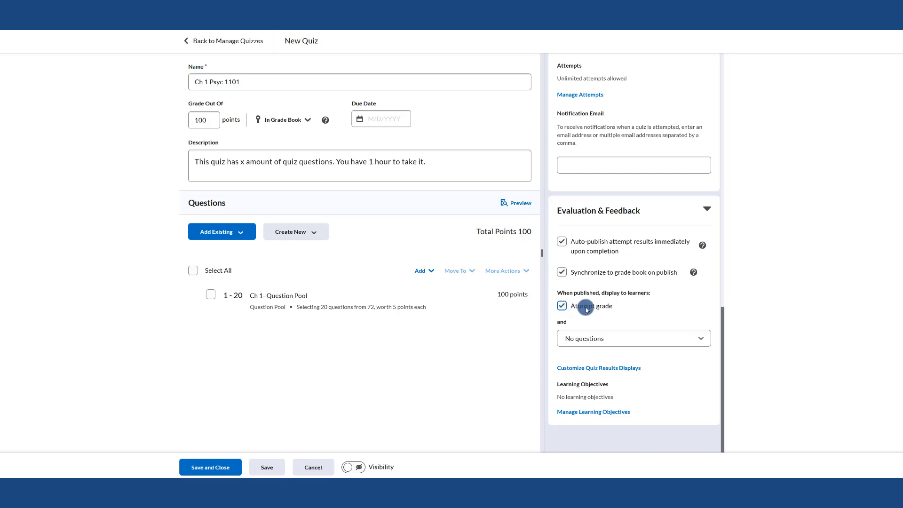
click(566, 341)
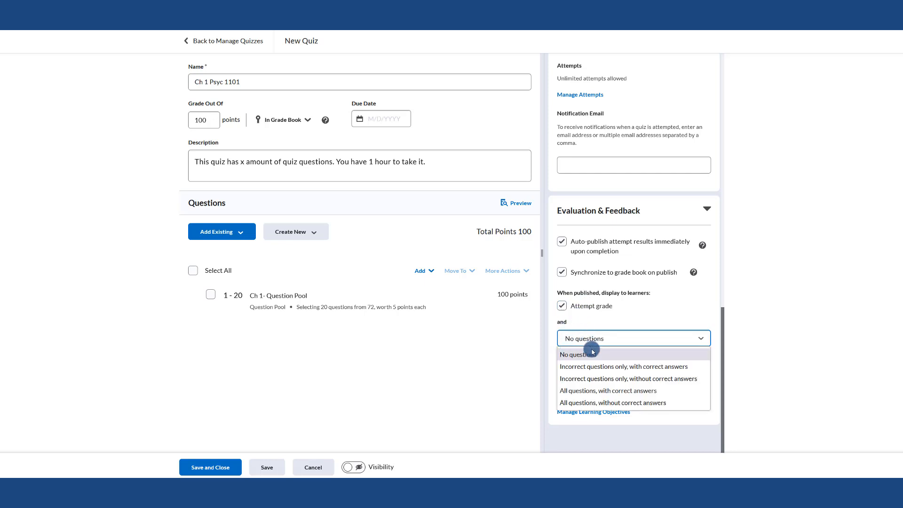
click(595, 367)
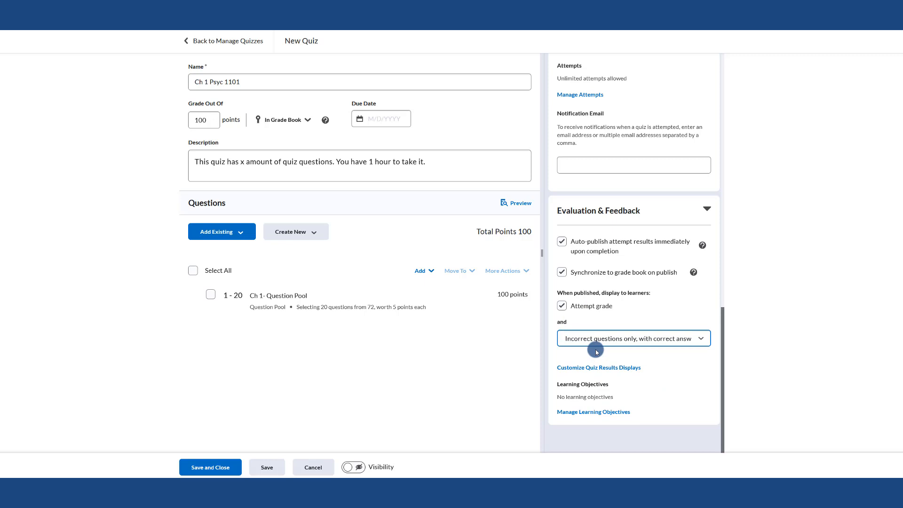
click(595, 337)
click(588, 375)
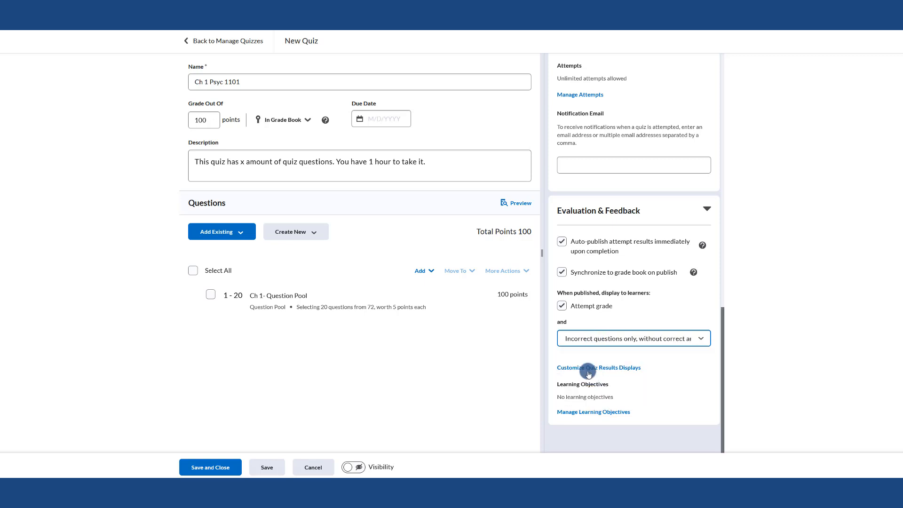
click(647, 343)
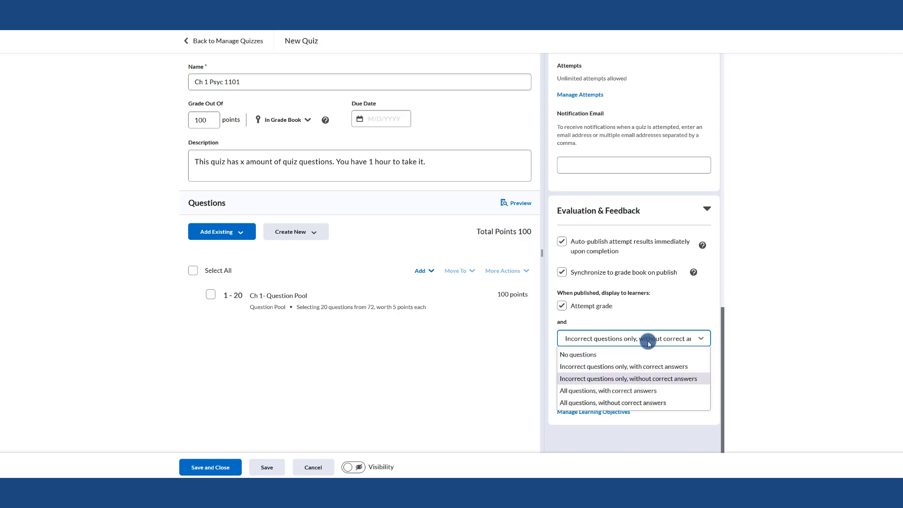
click(645, 403)
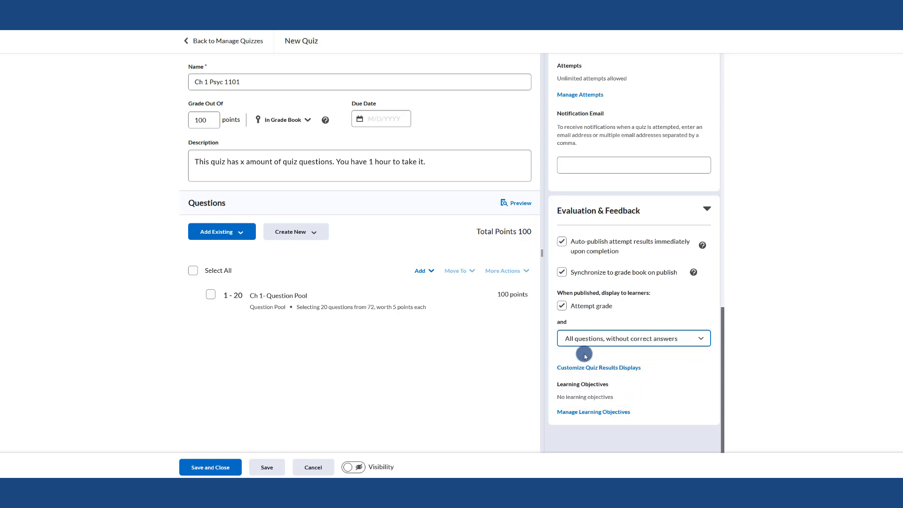
click(628, 351)
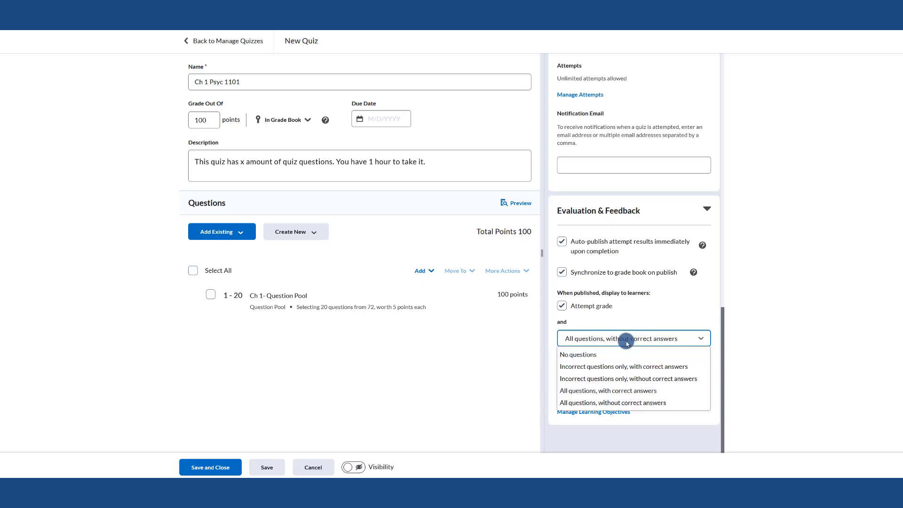
click(612, 392)
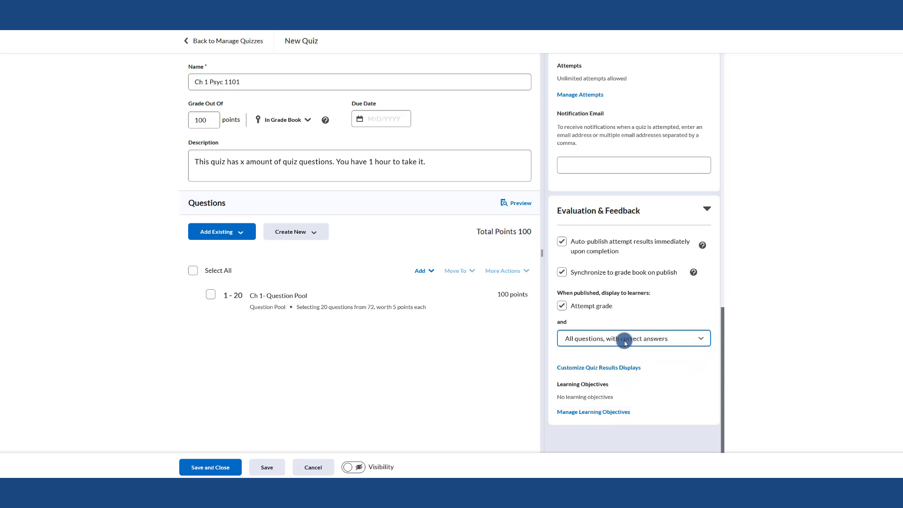
click(624, 341)
click(602, 353)
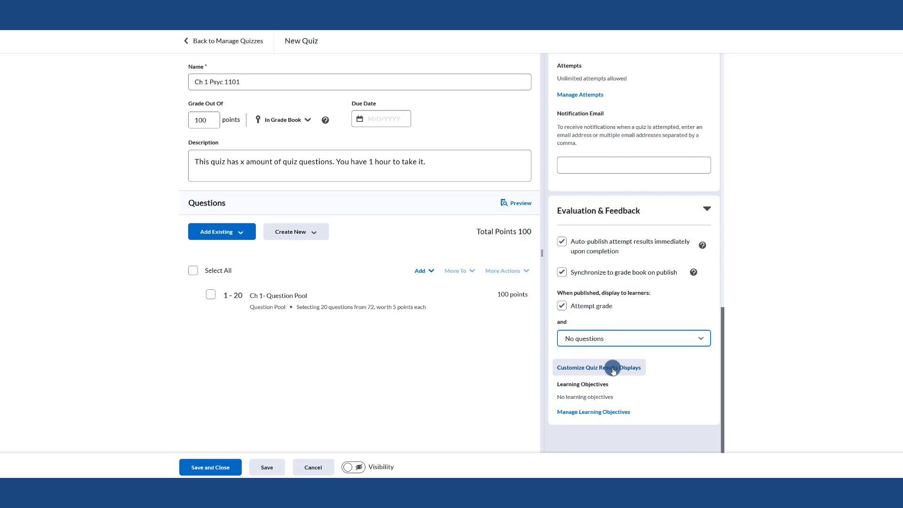
Open Customize Quiz Results Displays and review the primary view's message, grade and question settings
click(587, 371)
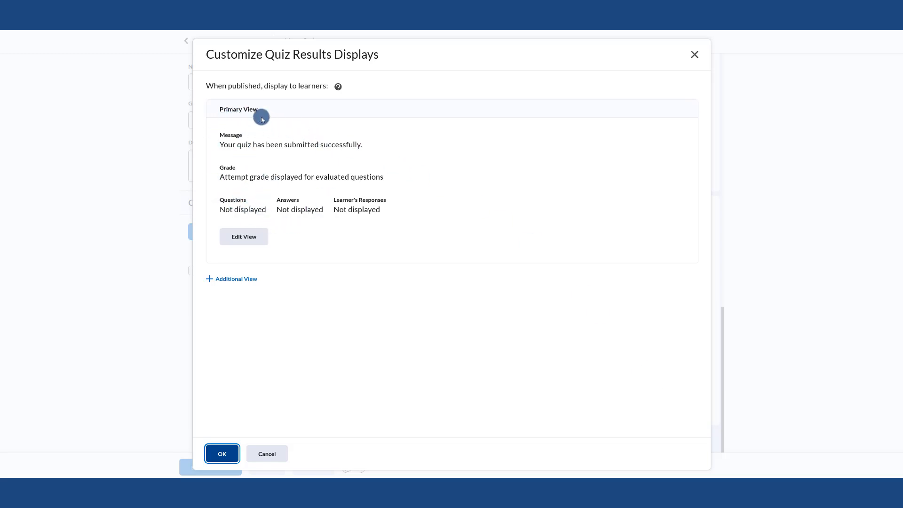
click(256, 238)
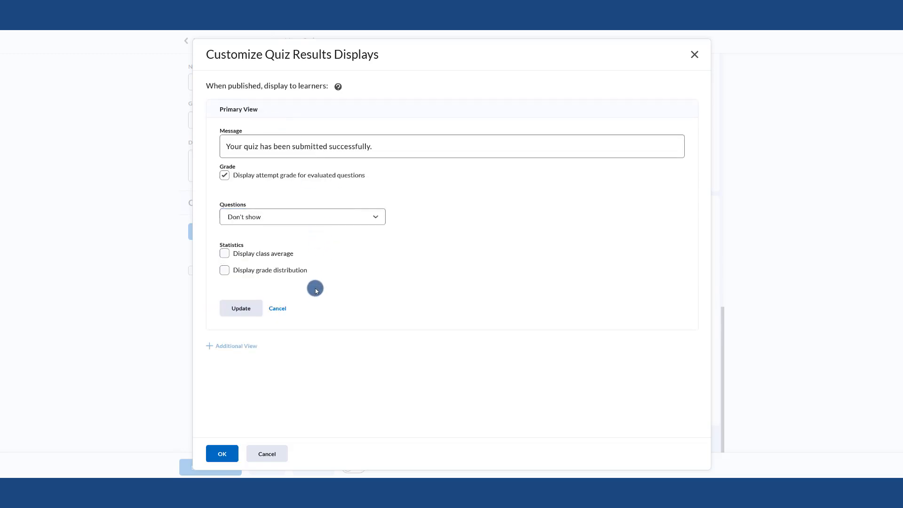
click(238, 147)
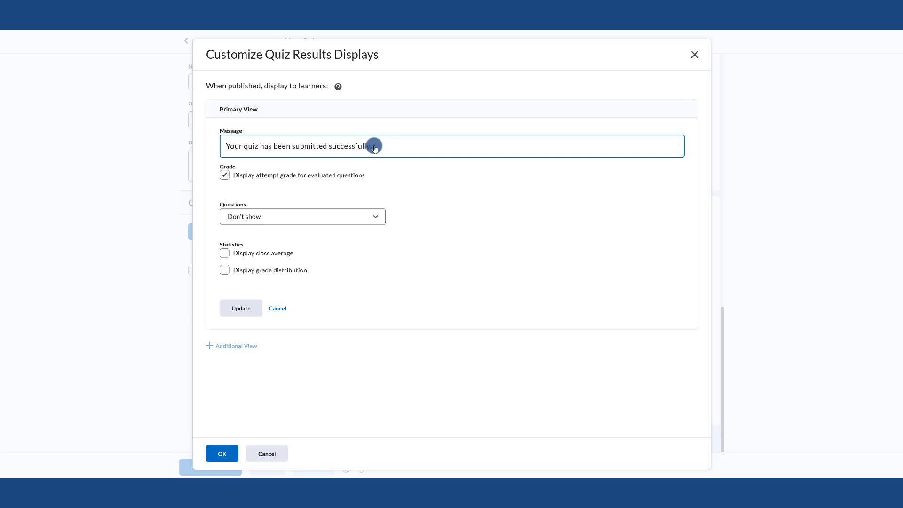
key(Tab)
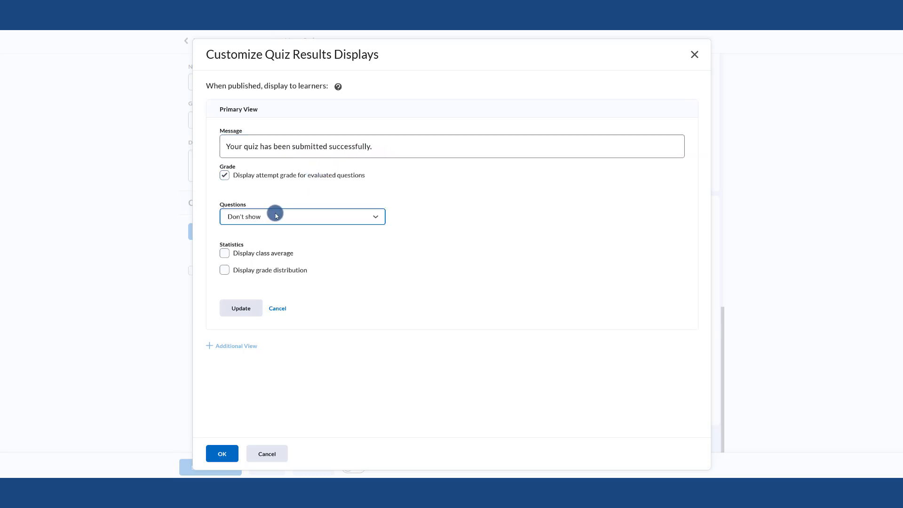
click(275, 214)
click(267, 234)
click(241, 309)
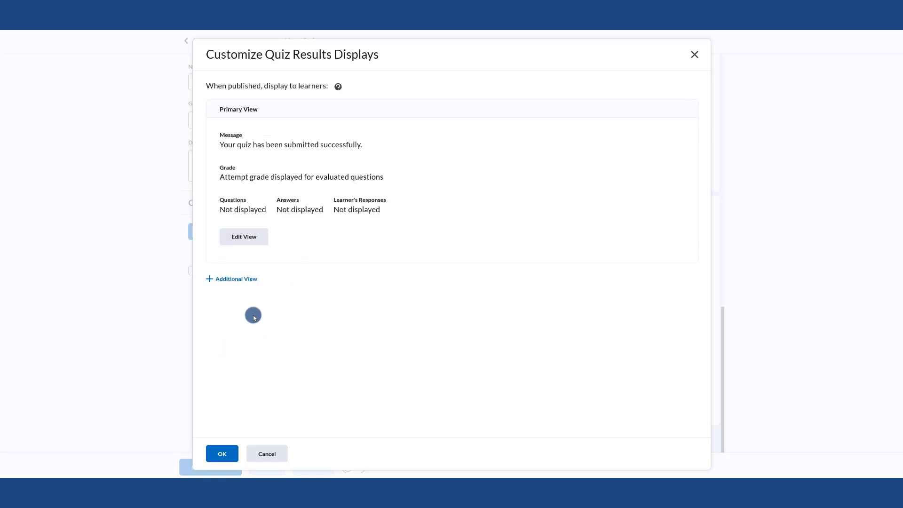
Add an additional results view that comes into effect on 9/29/2022 at 12:01 AM
click(241, 281)
scroll(339, 250, down, 3)
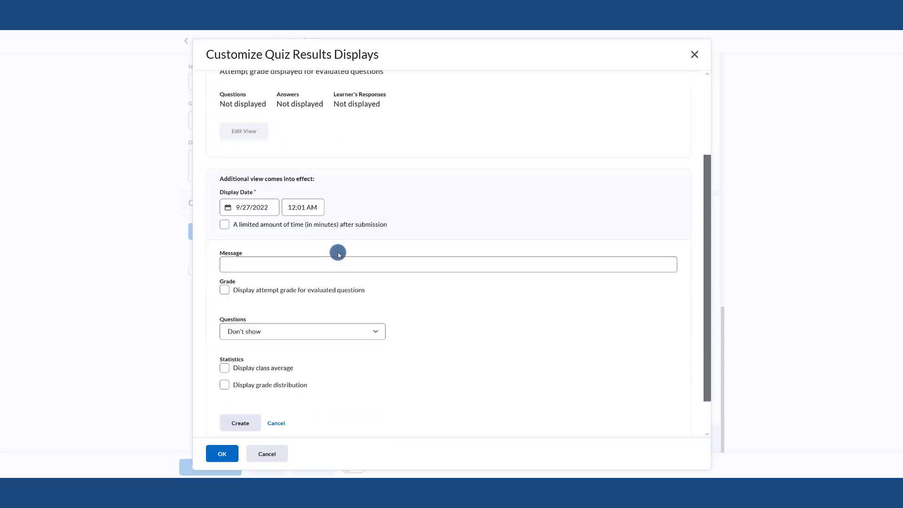
click(254, 204)
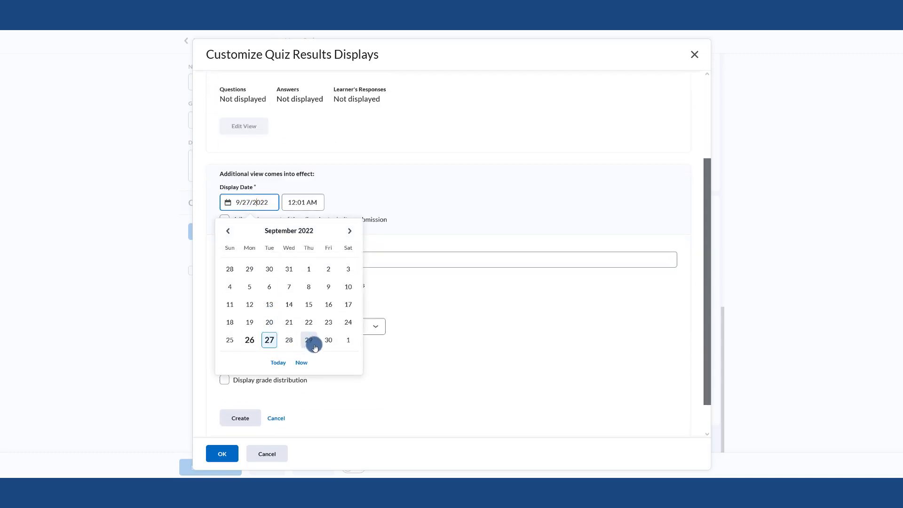
click(314, 347)
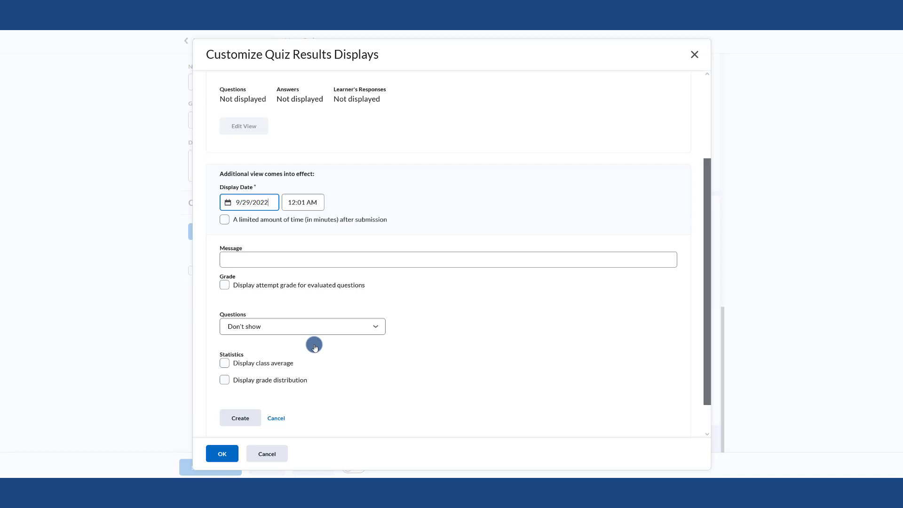
Enter the additional view's message as "These are the questions you missed."
click(274, 259)
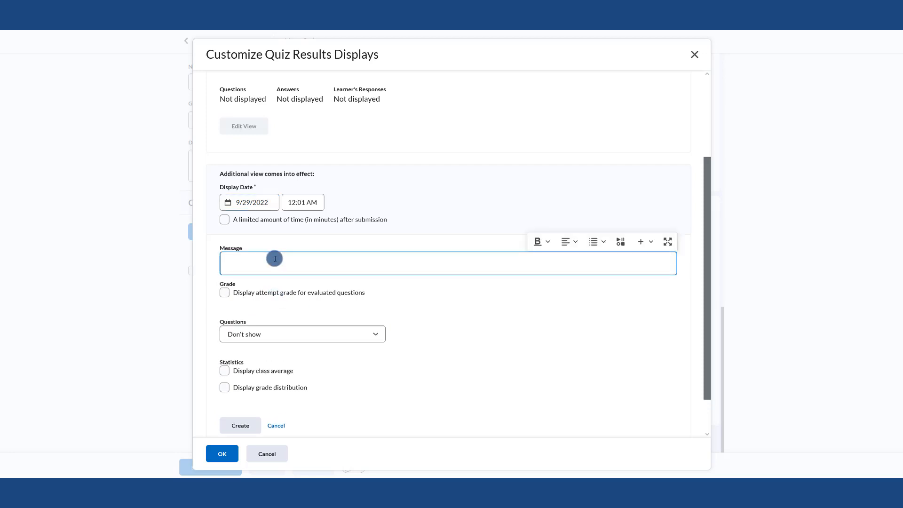
text(These are the questions you )
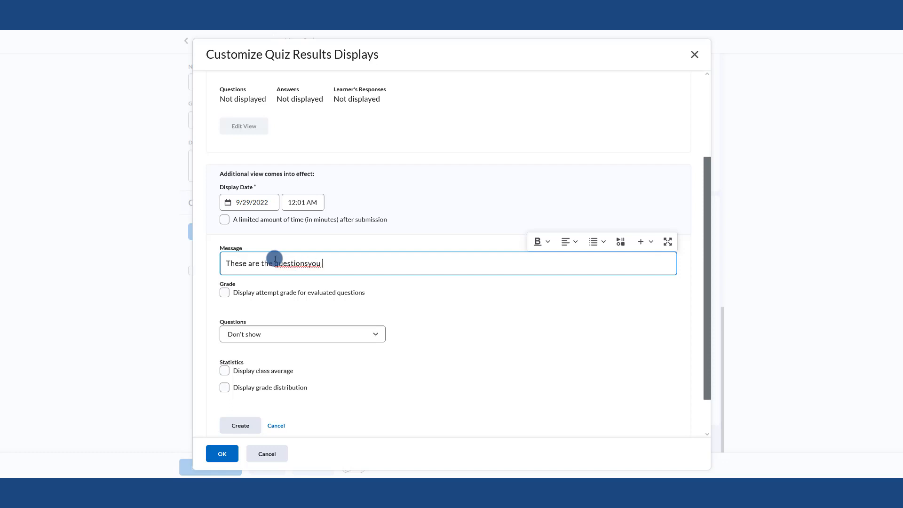
text(missed.)
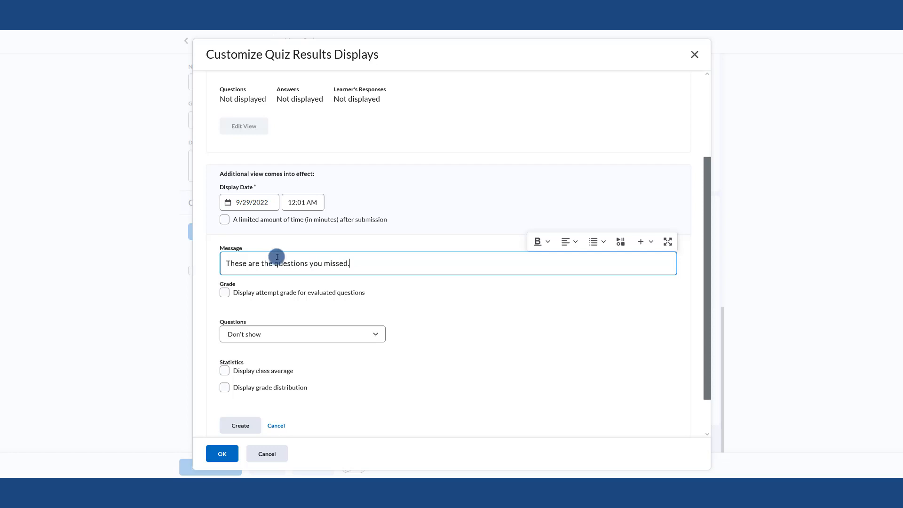
Display the attempt grade and show incorrect questions only with learner's responses in the additional view
scroll(283, 251, down, 1)
click(226, 252)
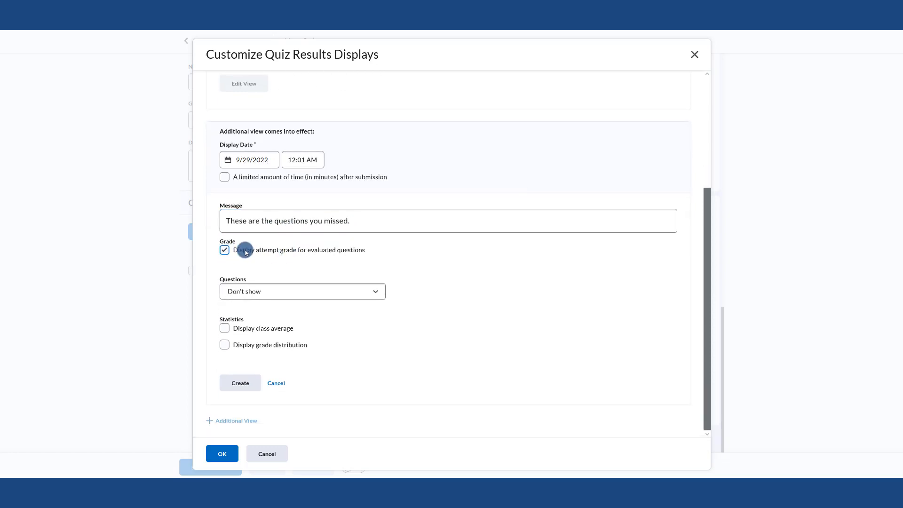
click(238, 291)
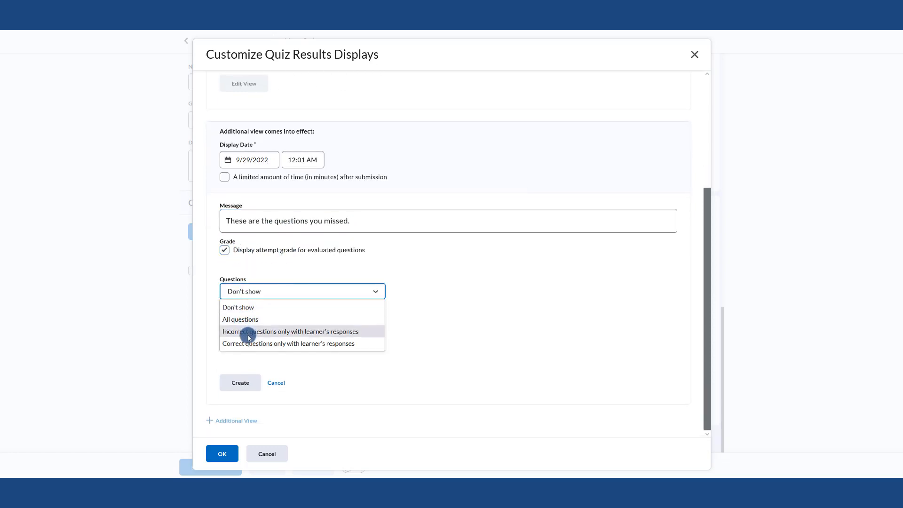
click(249, 332)
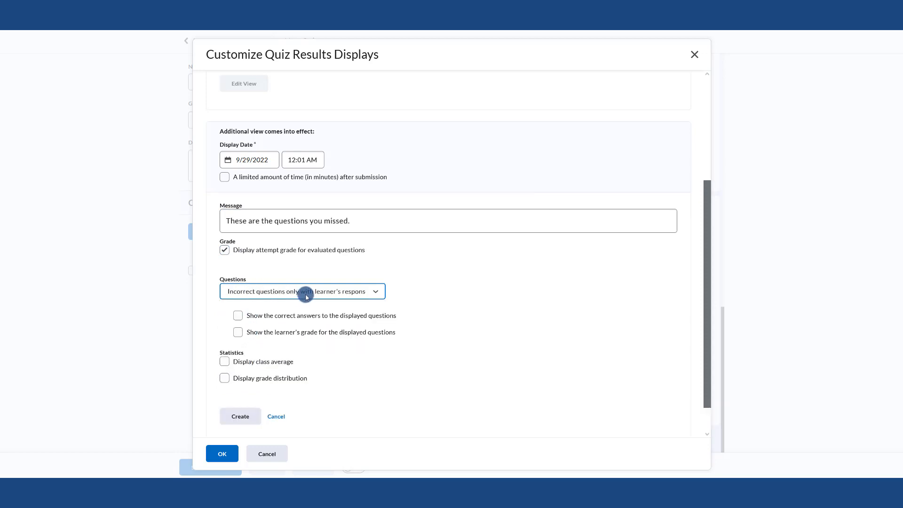
Show the learner's grade, not the correct answers, for displayed questions and create the additional view
click(300, 319)
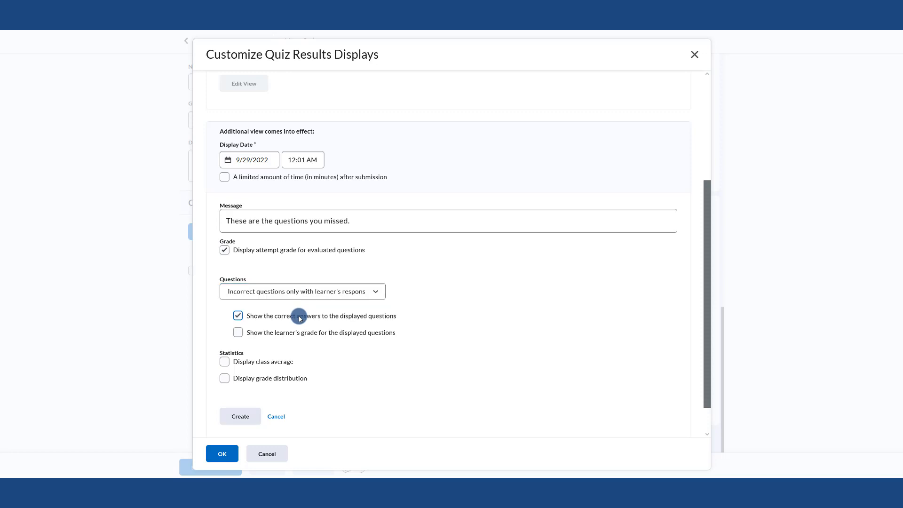
click(299, 318)
click(239, 317)
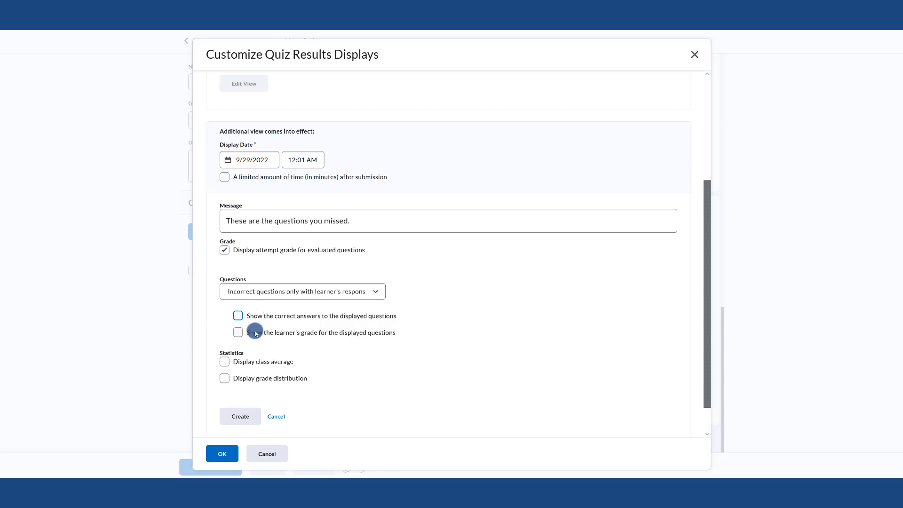
click(254, 335)
scroll(260, 335, down, 1)
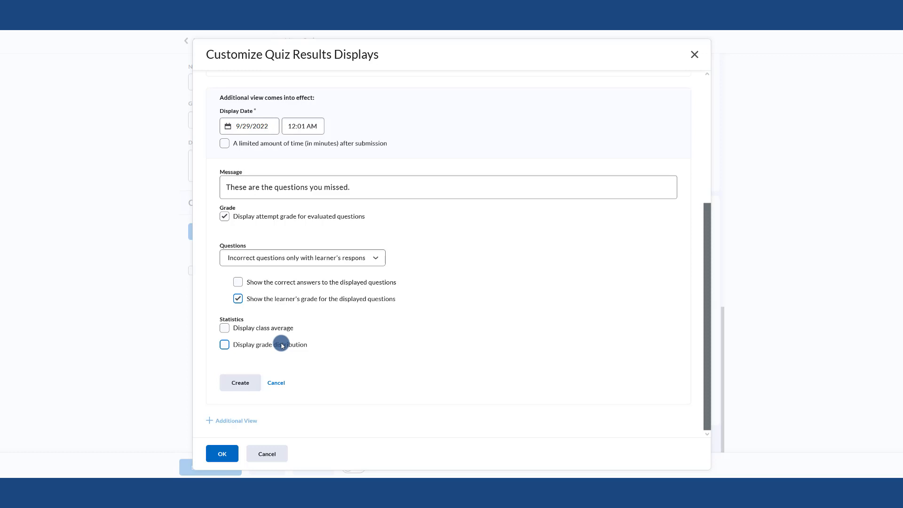
click(240, 383)
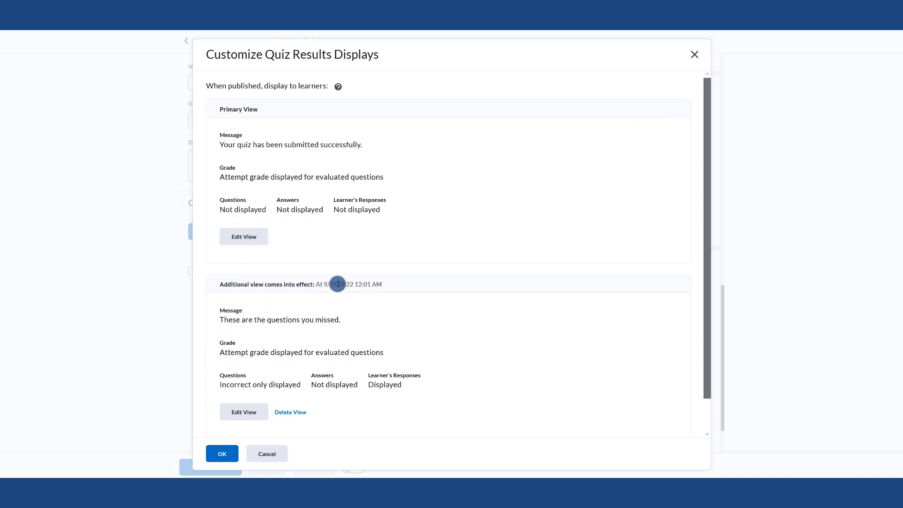
Check the additional view's effective date and confirm the results display settings
drag(323, 284, 363, 284)
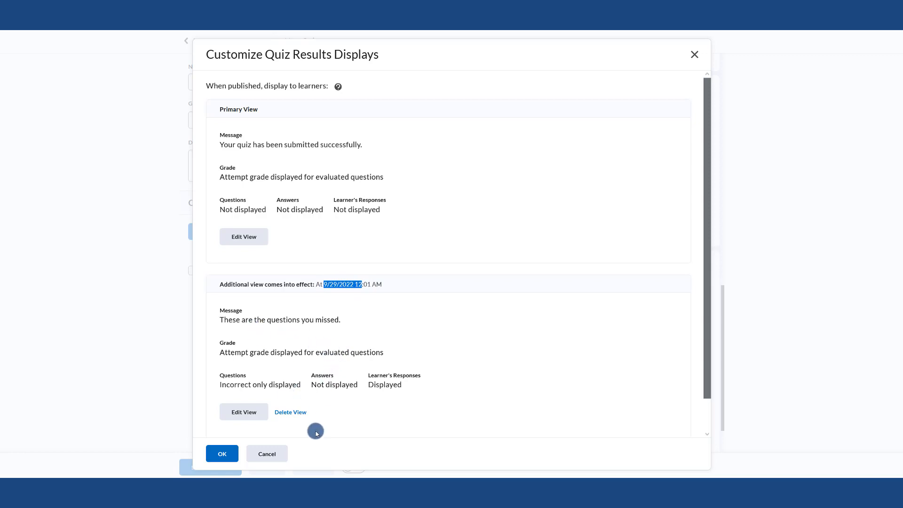
click(219, 455)
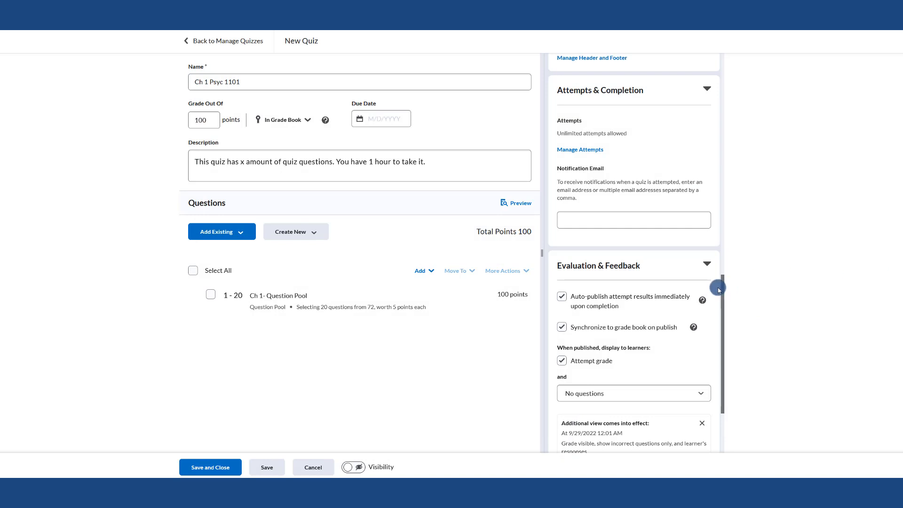
Review the quiz settings and save and close the new quiz
scroll(718, 288, down, 2)
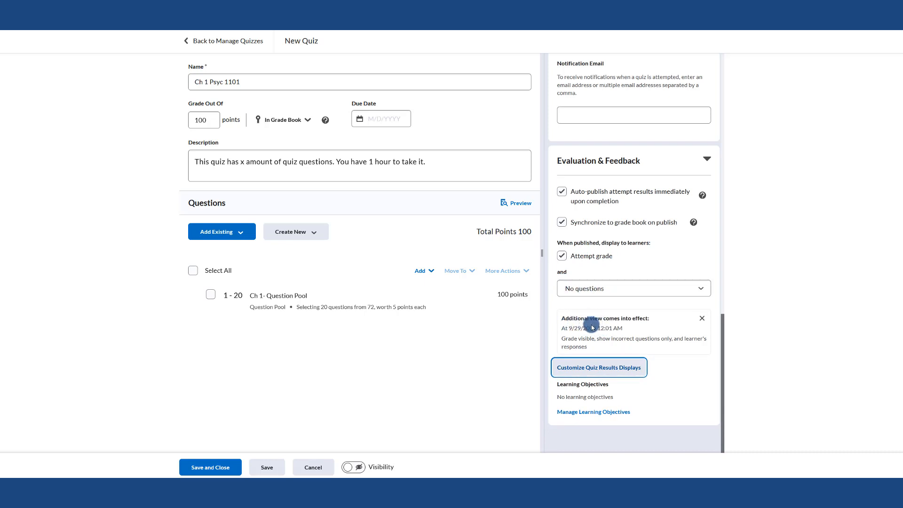
scroll(572, 337, up, 3)
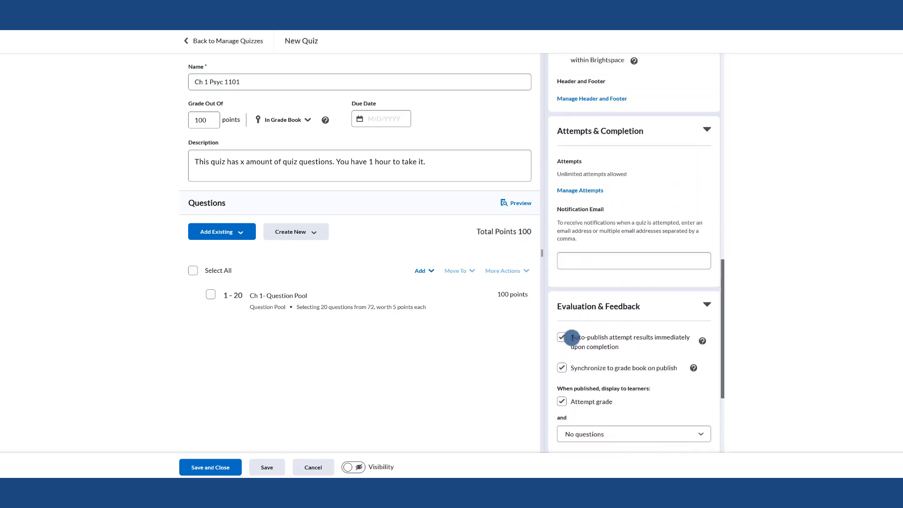
scroll(572, 338, up, 10)
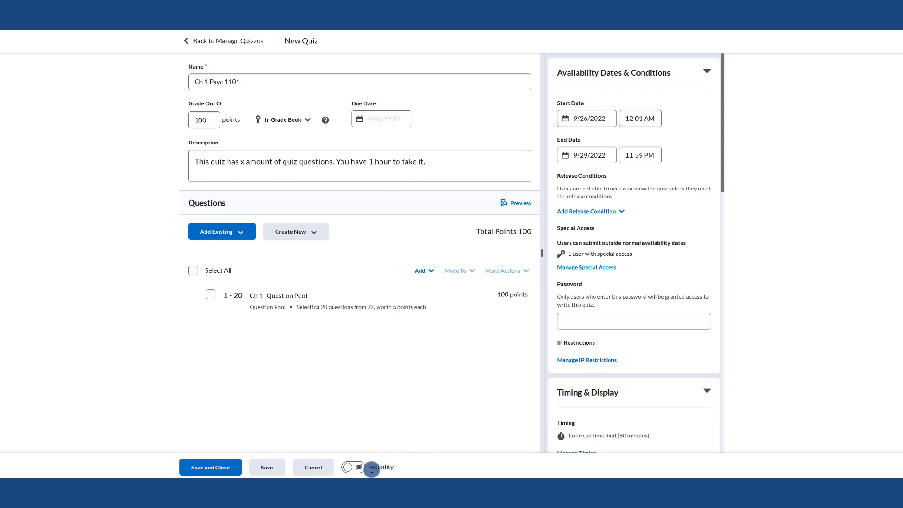
click(353, 472)
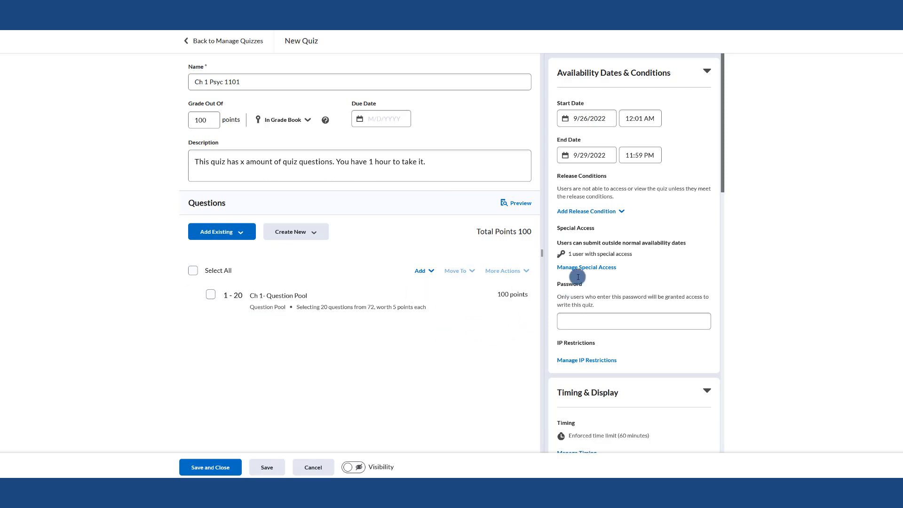
click(357, 468)
click(239, 469)
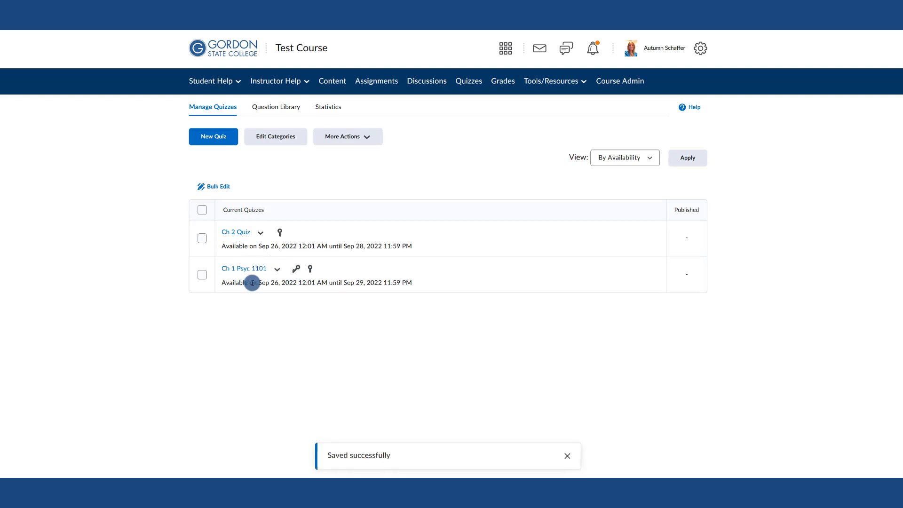
drag(256, 283, 421, 284)
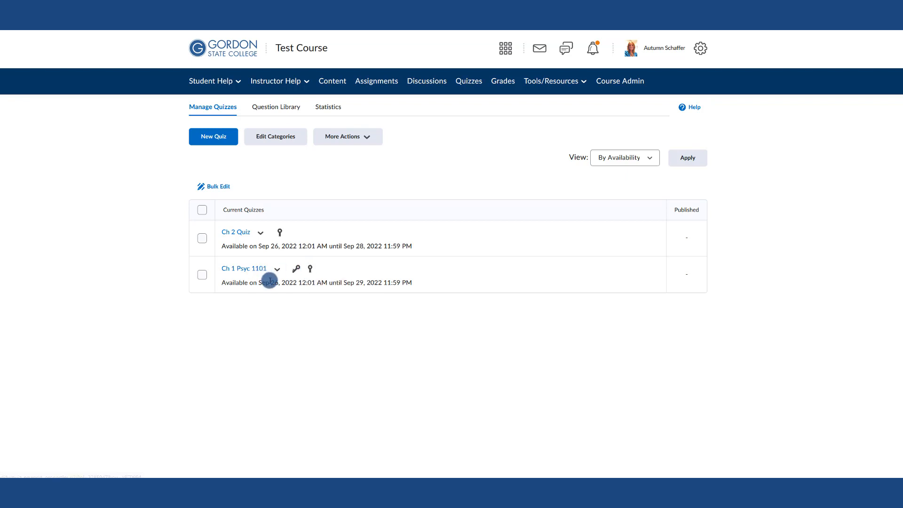
Hide the Ch 1 Psyc 1101 quiz from users
drag(258, 283, 419, 285)
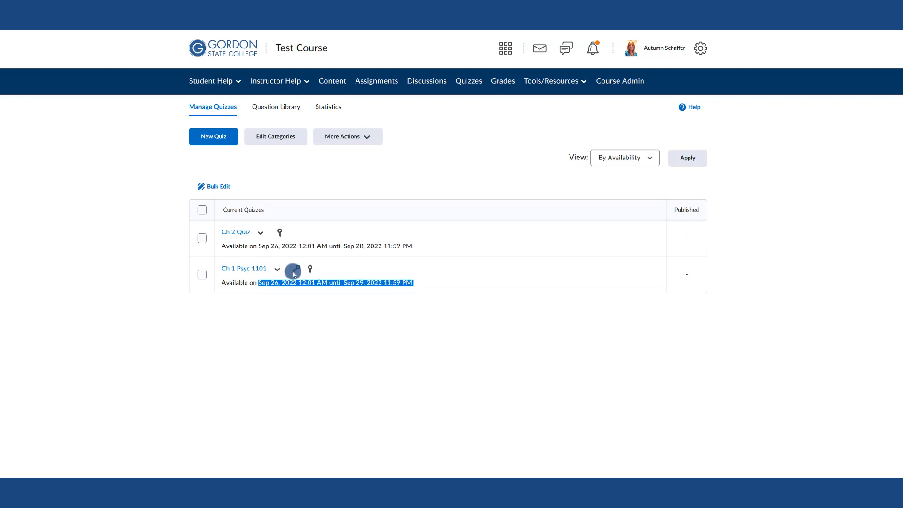
click(331, 139)
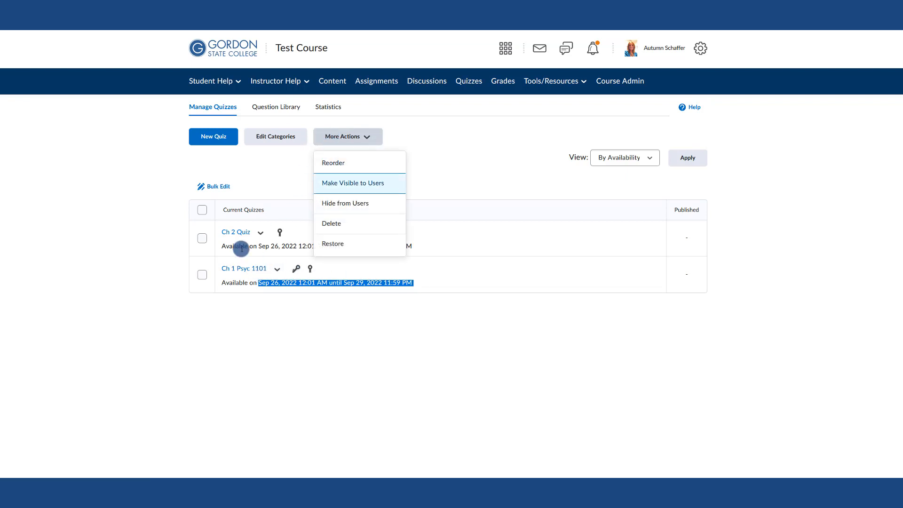
click(202, 275)
click(364, 137)
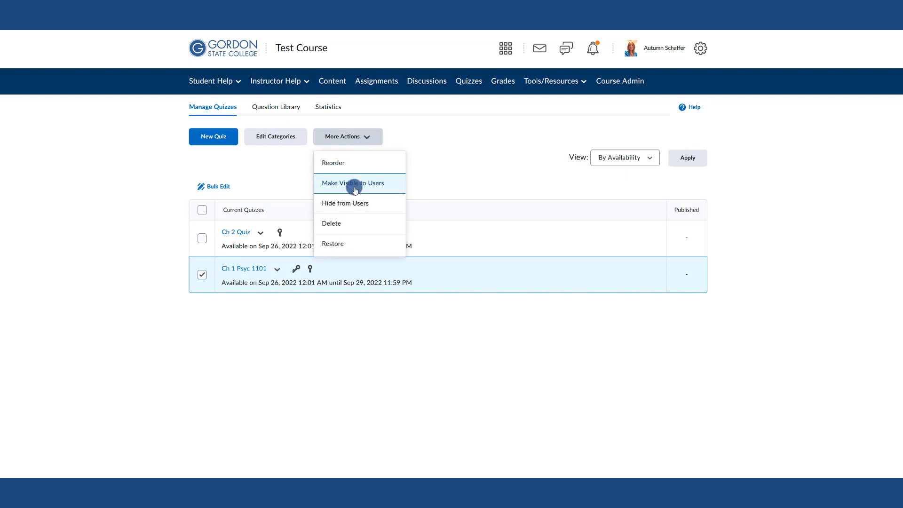
click(357, 199)
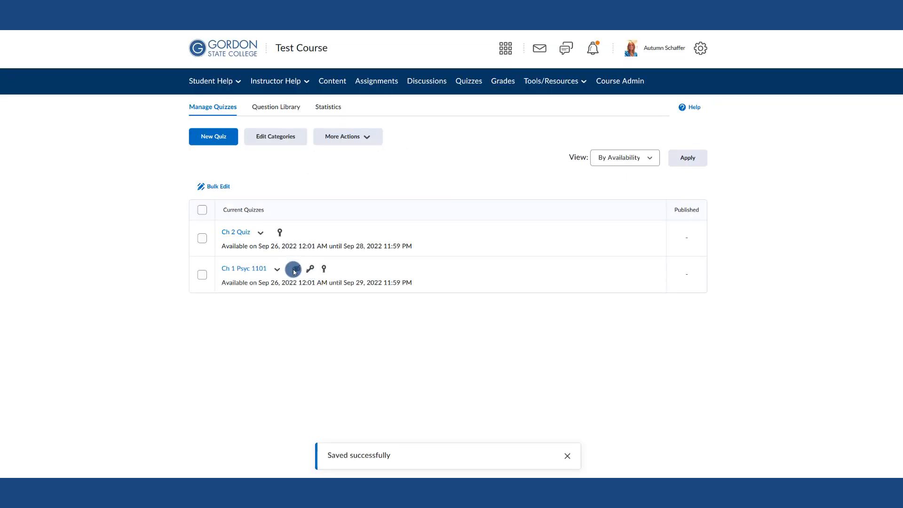
Make the Ch 1 Psyc 1101 quiz visible to users again
drag(257, 283, 422, 289)
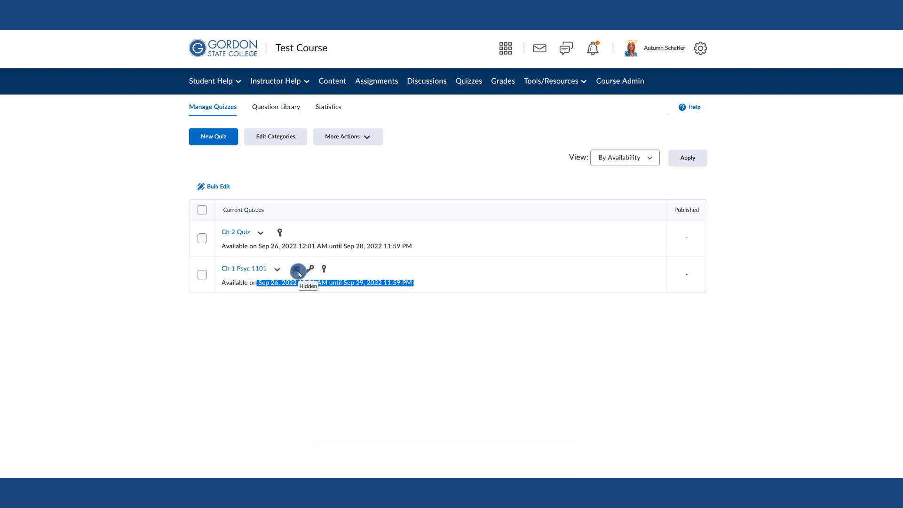
click(201, 275)
click(330, 137)
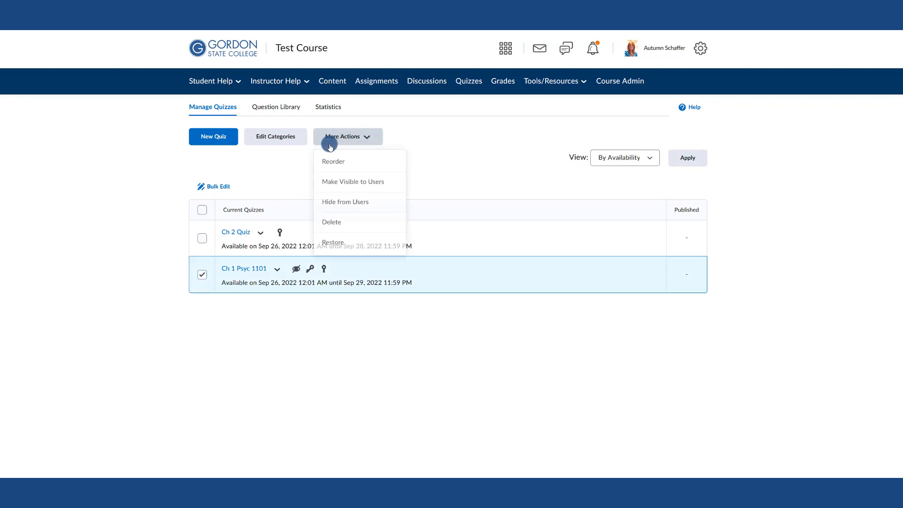
click(337, 184)
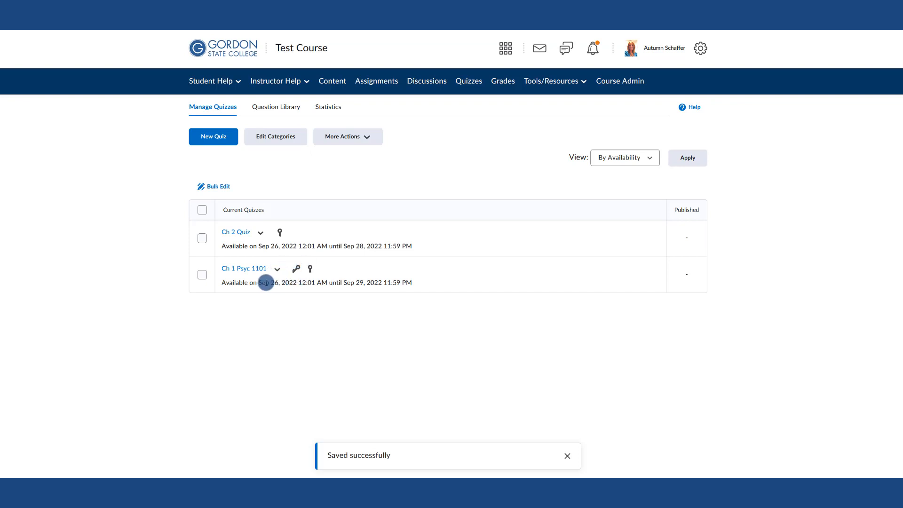
In the course content, add a new module named Quizzes
drag(259, 283, 416, 289)
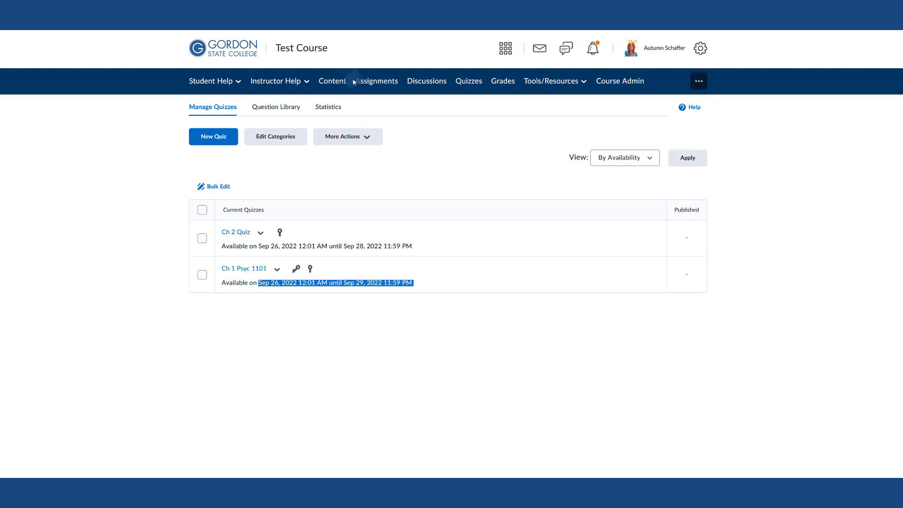
click(334, 81)
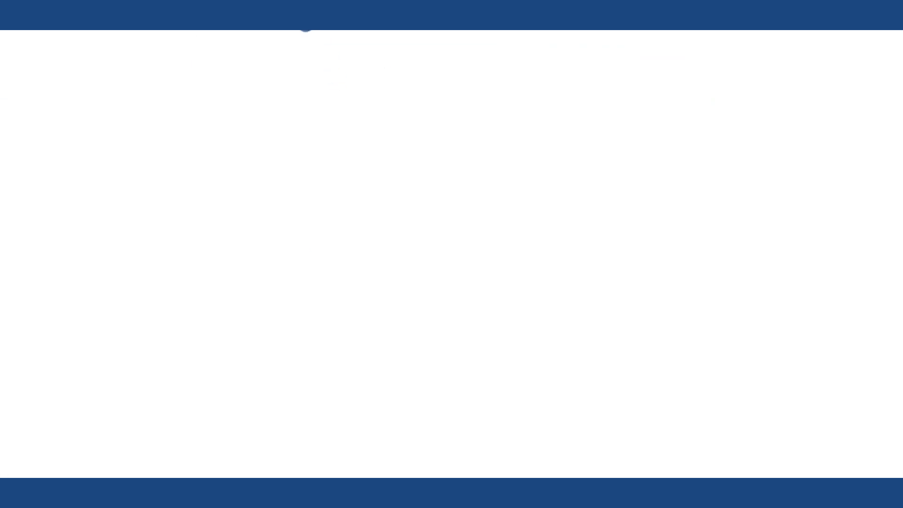
click(261, 283)
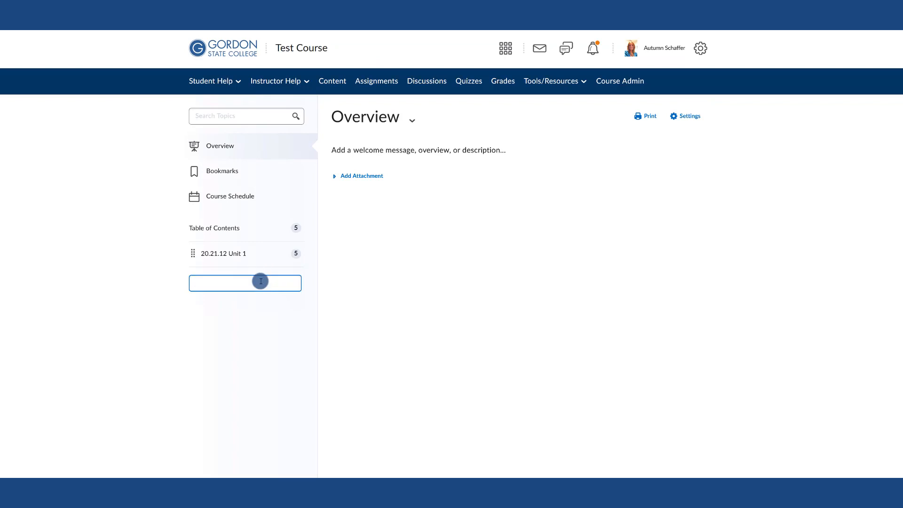
text(Quizz)
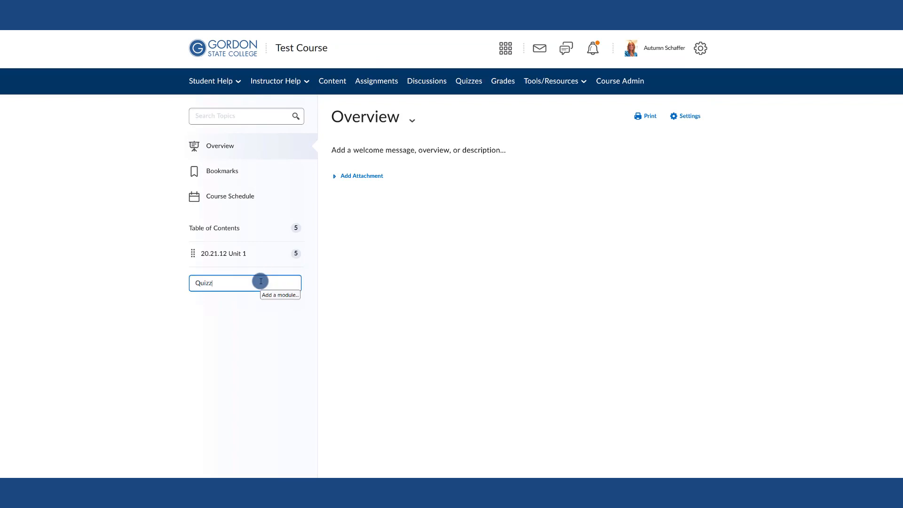
text(es)
key(Return)
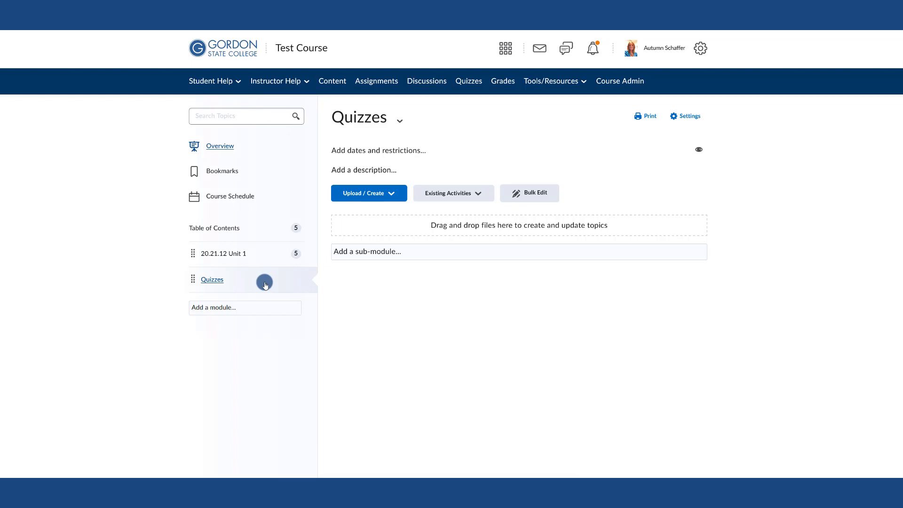
Add the existing Ch 1 Psyc 1101 quiz to the Quizzes module and return to the quiz list
click(448, 194)
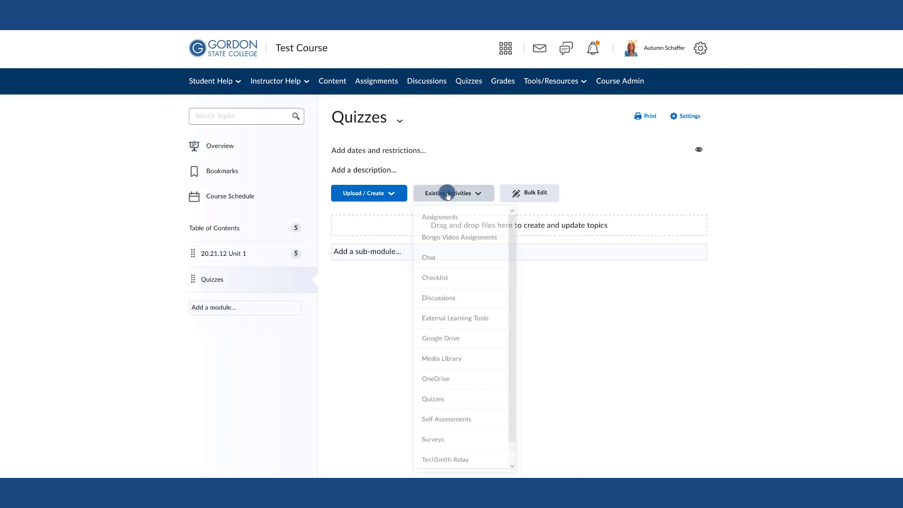
click(446, 398)
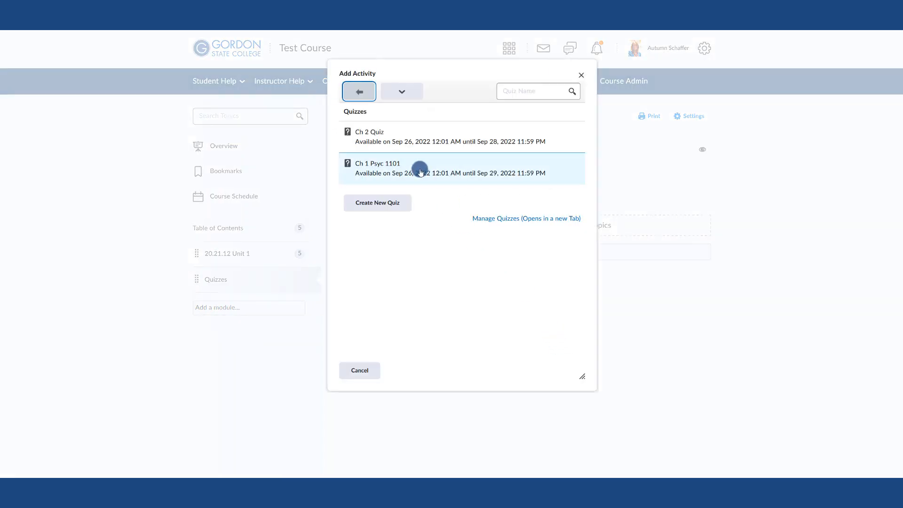
click(420, 171)
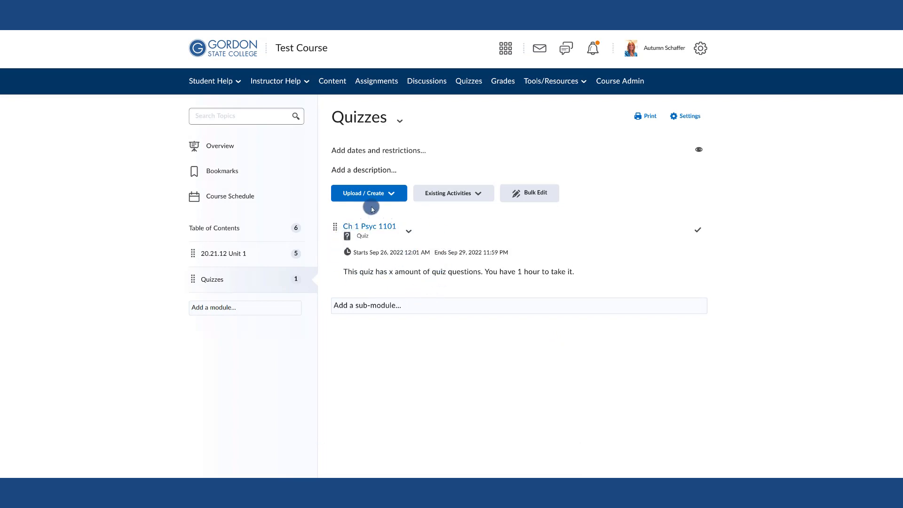
click(470, 82)
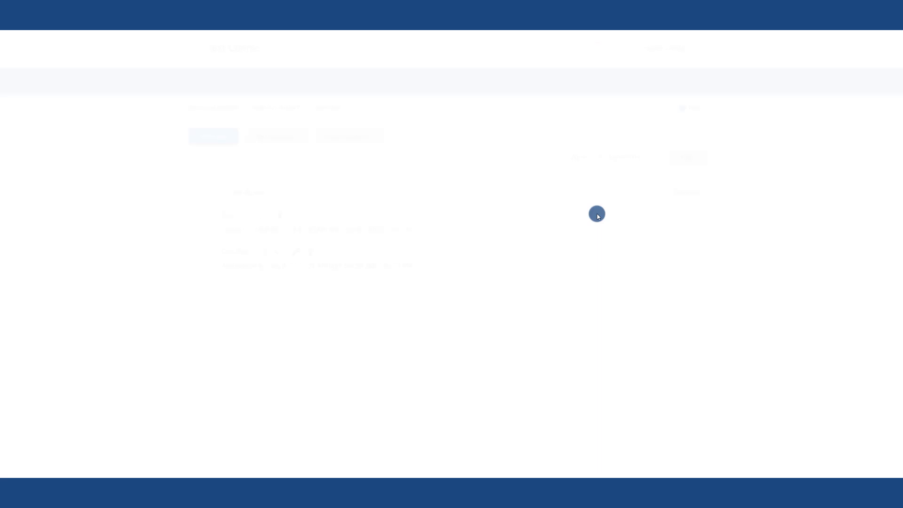